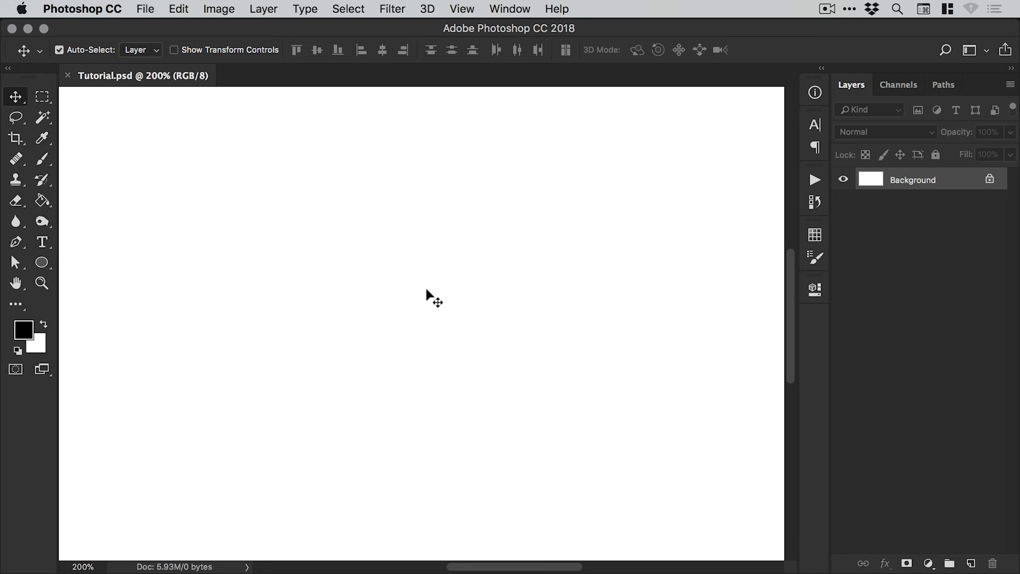
# Step: Add a new layer above Background, rename it Texture, and select the Brush tool
pyautogui.click(970, 564)
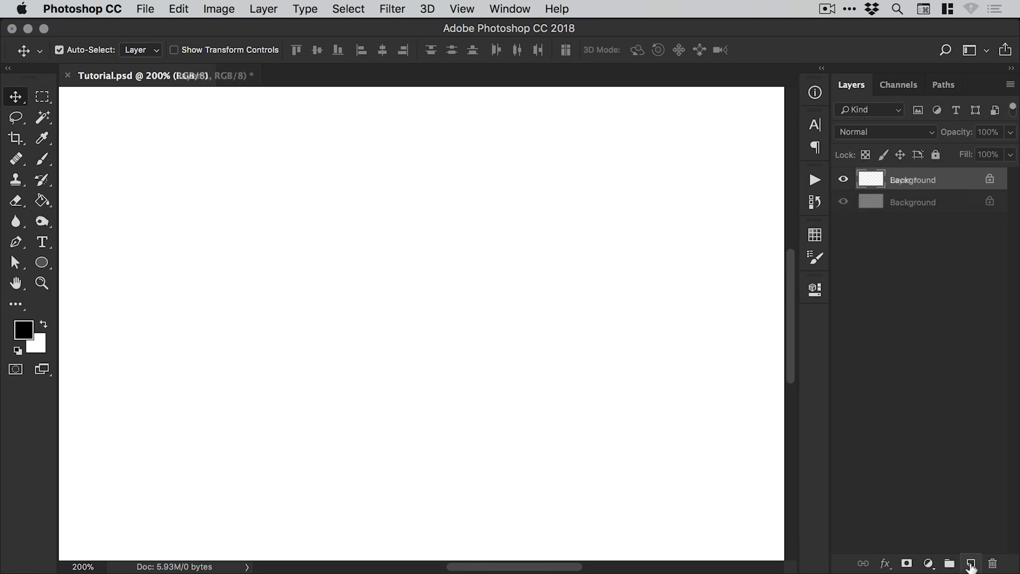
pyautogui.doubleClick(904, 181)
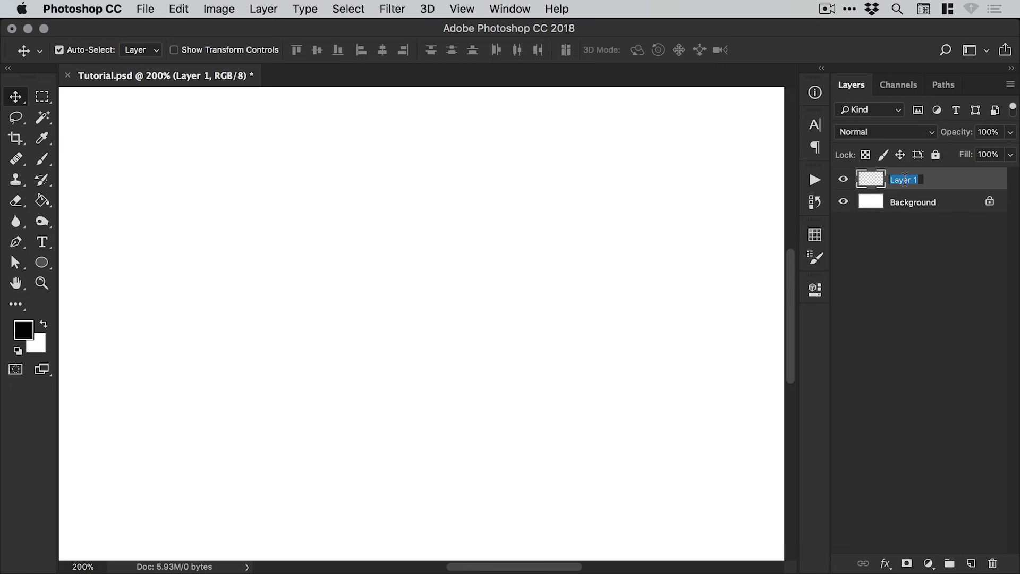
pyautogui.write('Texture')
pyautogui.press('Return')
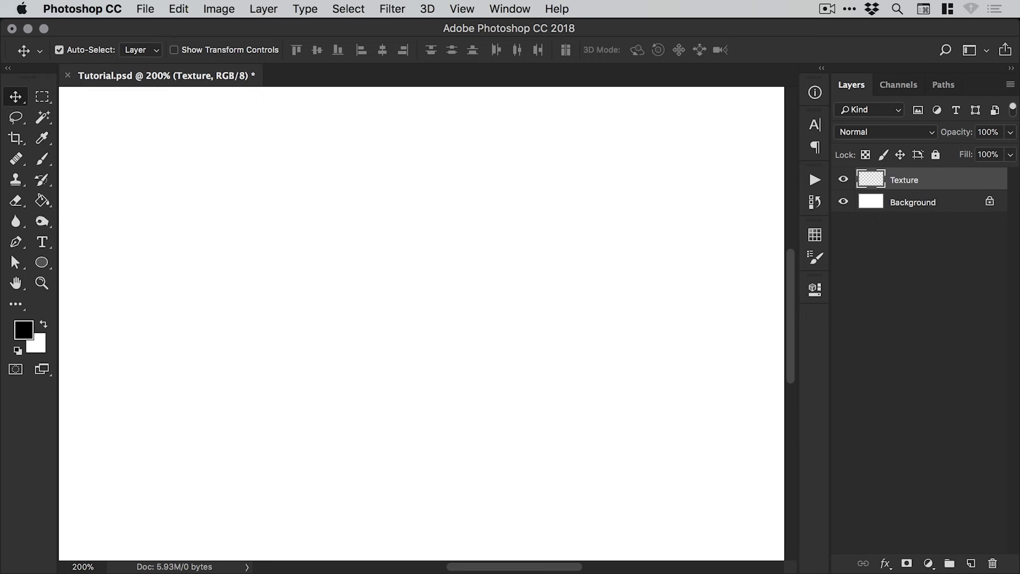
pyautogui.click(45, 158)
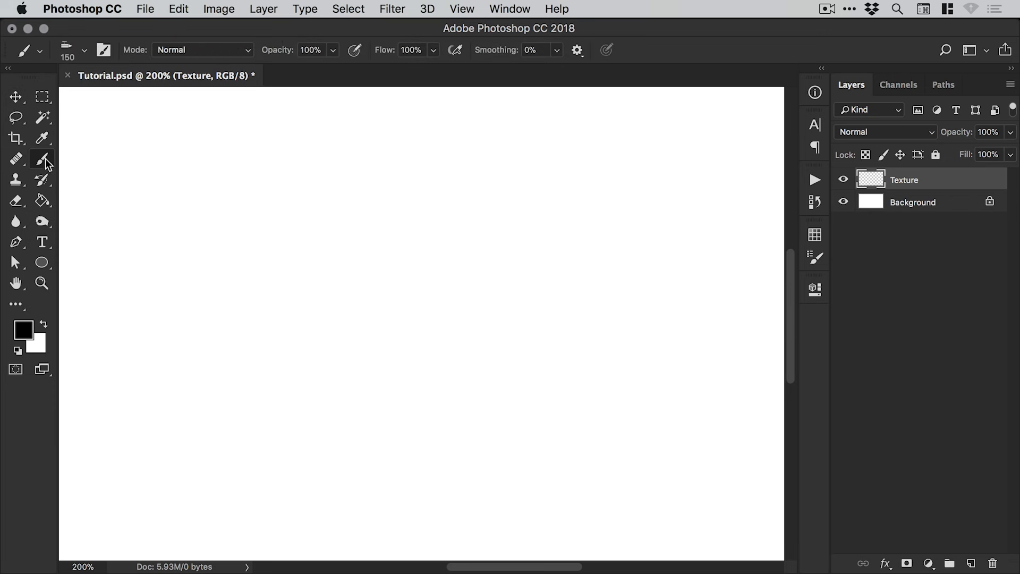
# Step: Pick Airbrush Soft High Density Grainy from the Default brushes and paint a black test stroke
pyautogui.click(85, 53)
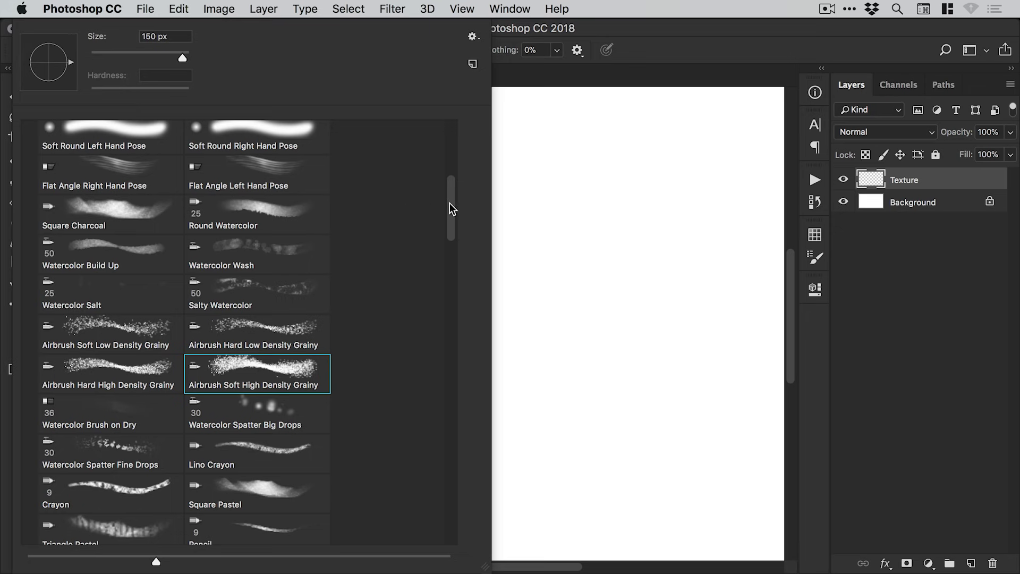
pyautogui.moveTo(454, 199); pyautogui.dragTo(454, 133)
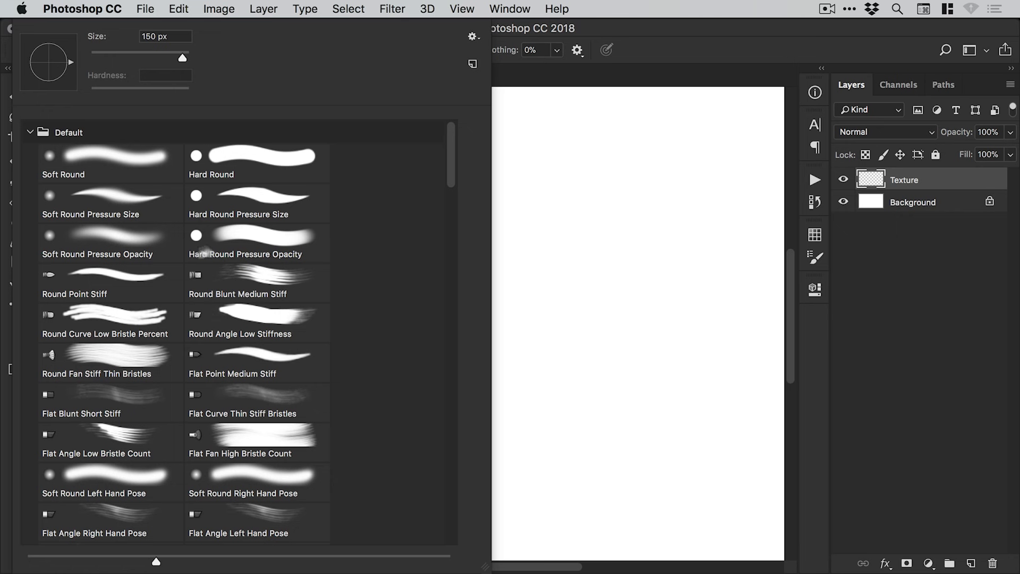
pyautogui.click(30, 131)
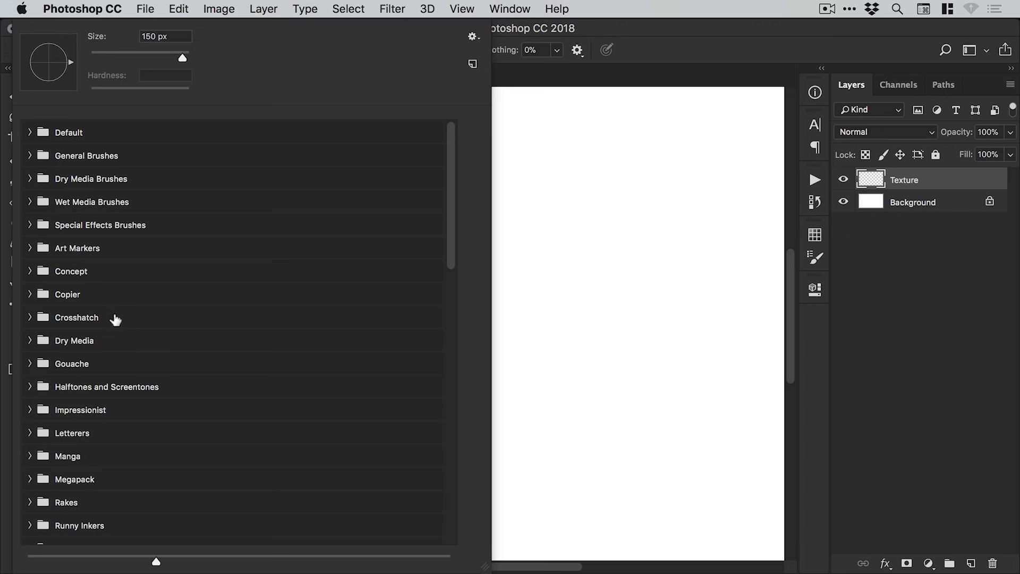
pyautogui.click(25, 130)
pyautogui.moveTo(451, 151); pyautogui.dragTo(448, 209)
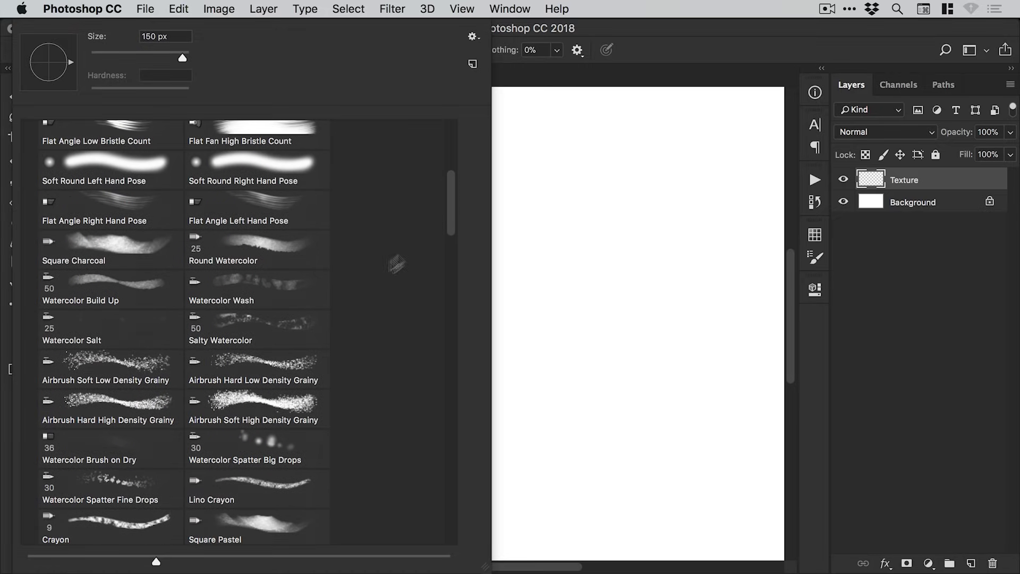
pyautogui.click(251, 408)
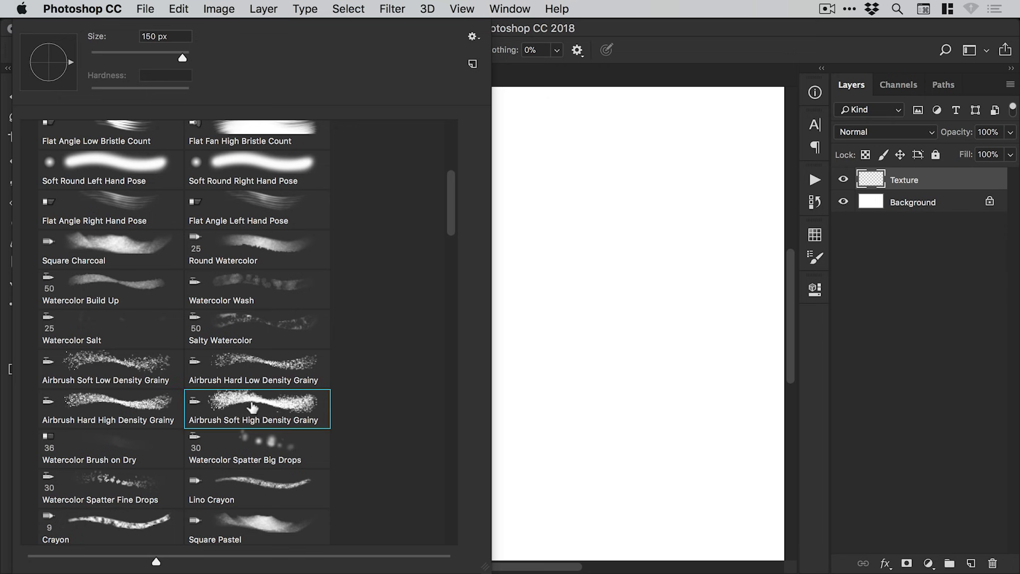
pyautogui.moveTo(606, 218)
pyautogui.mouseDown()
pyautogui.moveTo(420, 262)
pyautogui.moveTo(247, 267)
pyautogui.moveTo(308, 351)
pyautogui.moveTo(521, 325)
pyautogui.moveTo(661, 319)
pyautogui.moveTo(691, 330)
pyautogui.mouseUp()
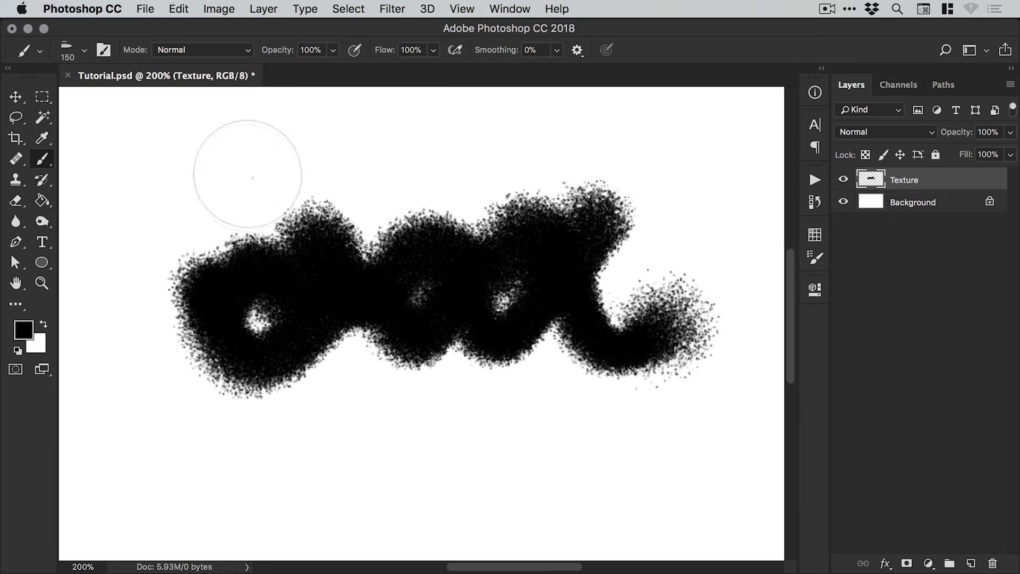
# Step: Undo the first stroke, then paint several grainy test strokes and zoom in to inspect them
pyautogui.press('super+z')
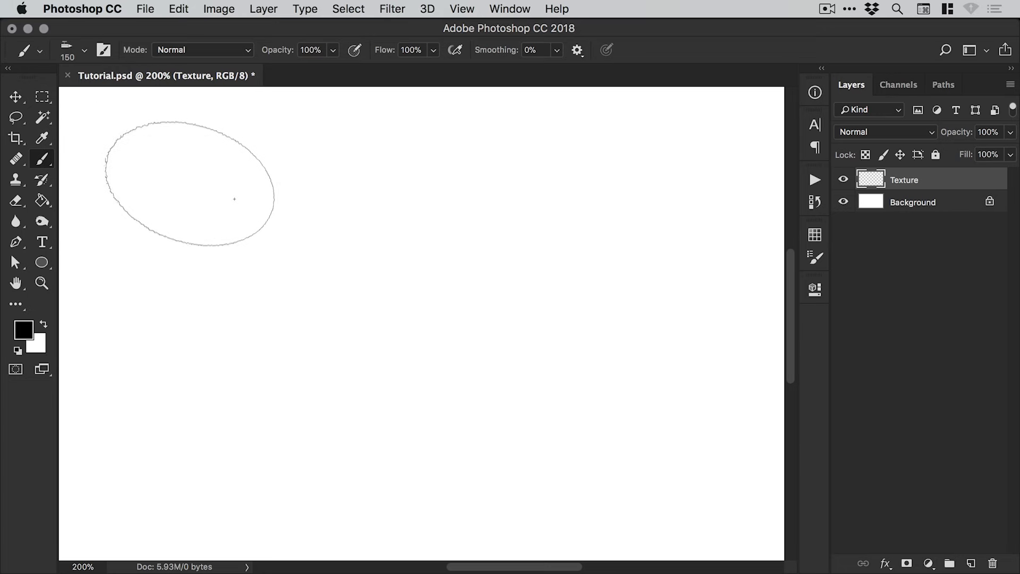
pyautogui.moveTo(239, 207); pyautogui.dragTo(553, 212)
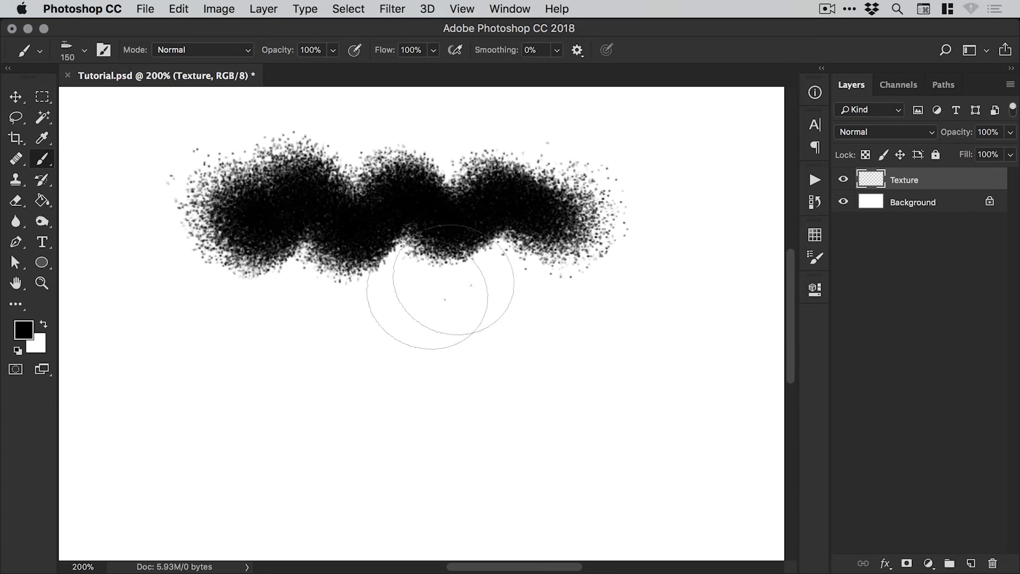
pyautogui.moveTo(203, 364); pyautogui.dragTo(584, 356)
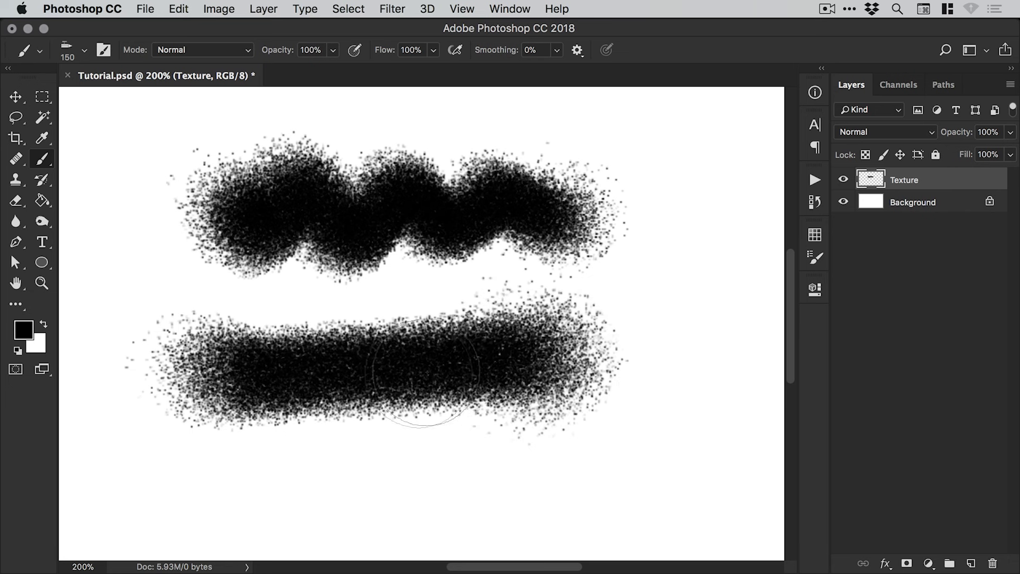
pyautogui.press('z')
pyautogui.click(368, 377)
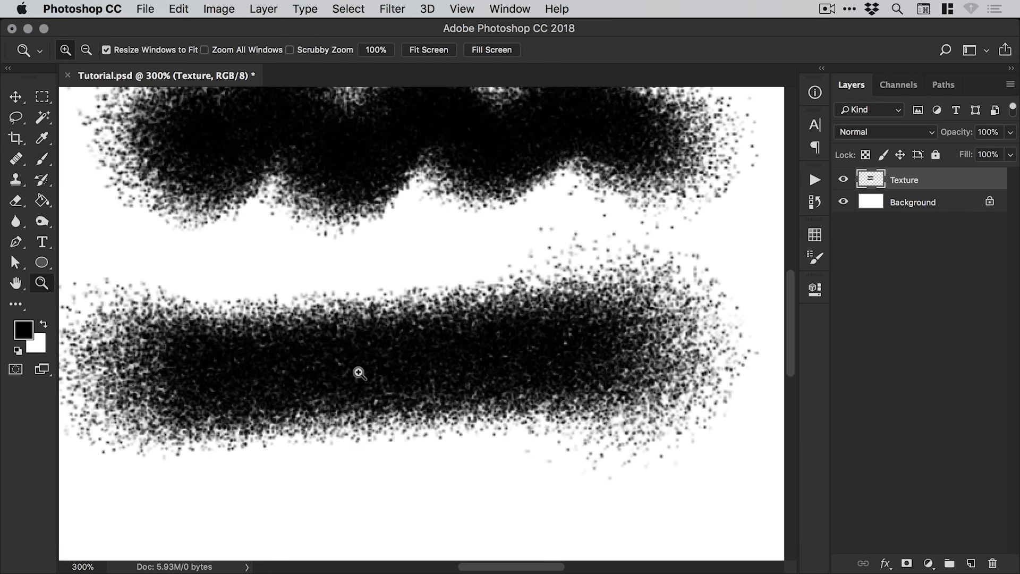
pyautogui.press('v')
pyautogui.press('b')
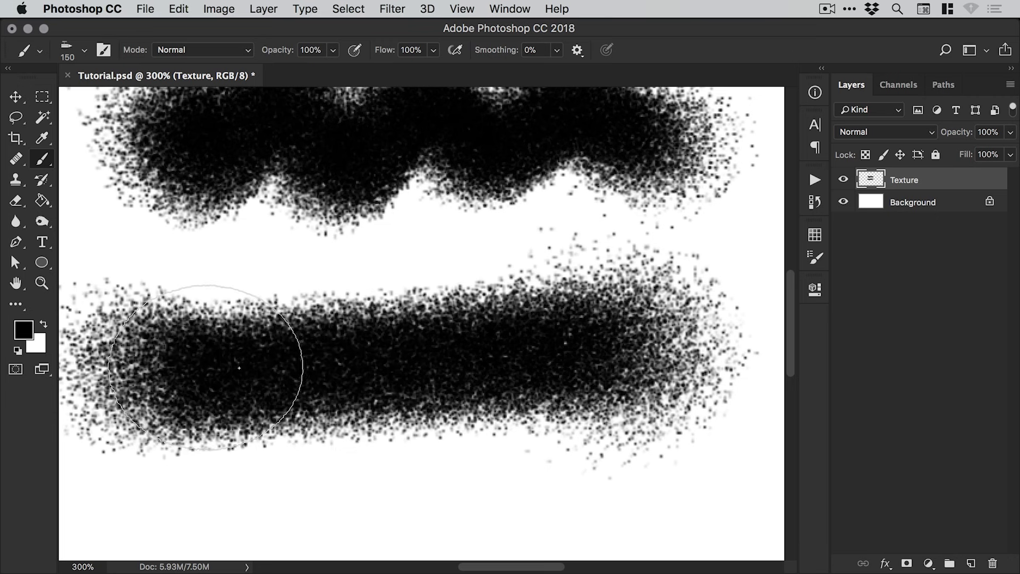
pyautogui.moveTo(266, 361)
pyautogui.mouseDown()
pyautogui.moveTo(319, 384)
pyautogui.moveTo(403, 389)
pyautogui.moveTo(467, 358)
pyautogui.moveTo(424, 325)
pyautogui.moveTo(283, 306)
pyautogui.moveTo(292, 355)
pyautogui.moveTo(378, 360)
pyautogui.moveTo(413, 327)
pyautogui.moveTo(381, 345)
pyautogui.moveTo(383, 329)
pyautogui.moveTo(354, 343)
pyautogui.moveTo(334, 374)
pyautogui.moveTo(371, 412)
pyautogui.moveTo(524, 386)
pyautogui.moveTo(465, 376)
pyautogui.moveTo(281, 390)
pyautogui.moveTo(271, 382)
pyautogui.moveTo(258, 330)
pyautogui.moveTo(319, 238)
pyautogui.moveTo(325, 247)
pyautogui.moveTo(280, 210)
pyautogui.moveTo(306, 232)
pyautogui.moveTo(274, 282)
pyautogui.moveTo(213, 298)
pyautogui.moveTo(234, 224)
pyautogui.moveTo(274, 169)
pyautogui.moveTo(234, 256)
pyautogui.moveTo(221, 321)
pyautogui.moveTo(213, 225)
pyautogui.moveTo(197, 310)
pyautogui.moveTo(218, 310)
pyautogui.moveTo(327, 236)
pyautogui.moveTo(375, 229)
pyautogui.moveTo(390, 261)
pyautogui.moveTo(356, 274)
pyautogui.moveTo(391, 241)
pyautogui.moveTo(423, 184)
pyautogui.moveTo(455, 199)
pyautogui.moveTo(426, 248)
pyautogui.moveTo(324, 310)
pyautogui.mouseUp()
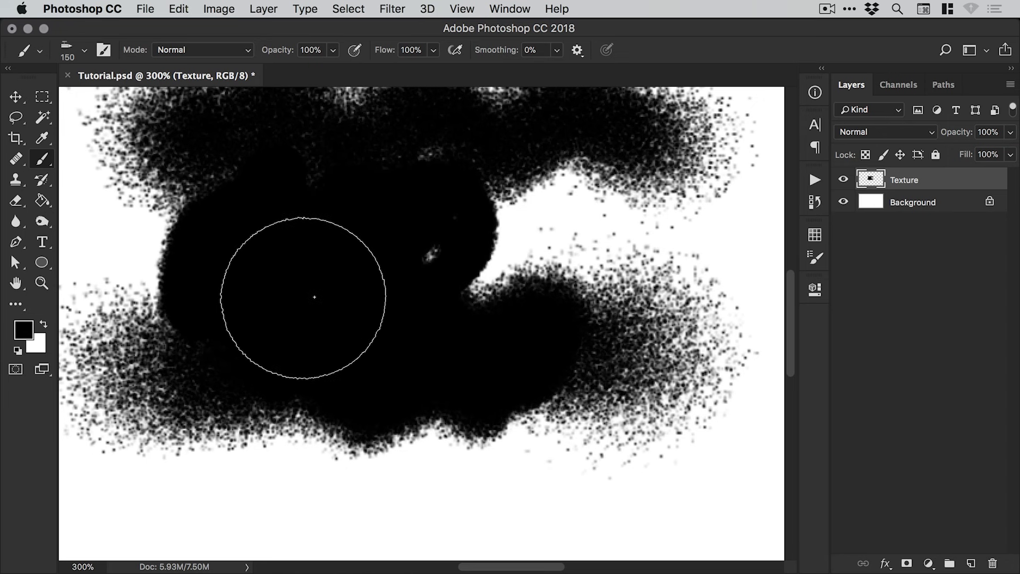
# Step: Fit the canvas on screen and erase all the strokes at 100% opacity, returning to the Brush
pyautogui.press('super+0')
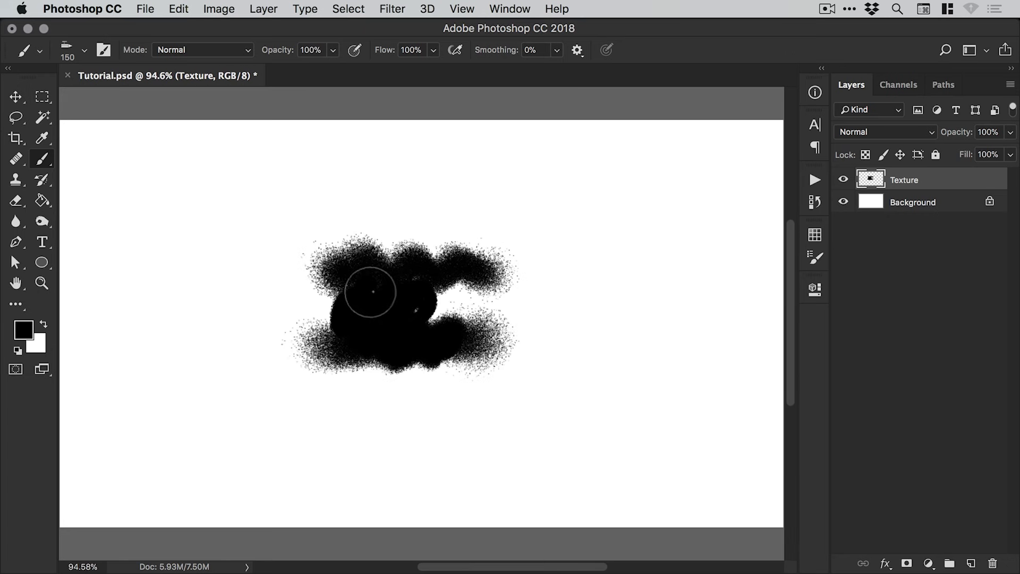
pyautogui.press('e')
pyautogui.moveTo(348, 261); pyautogui.dragTo(321, 345)
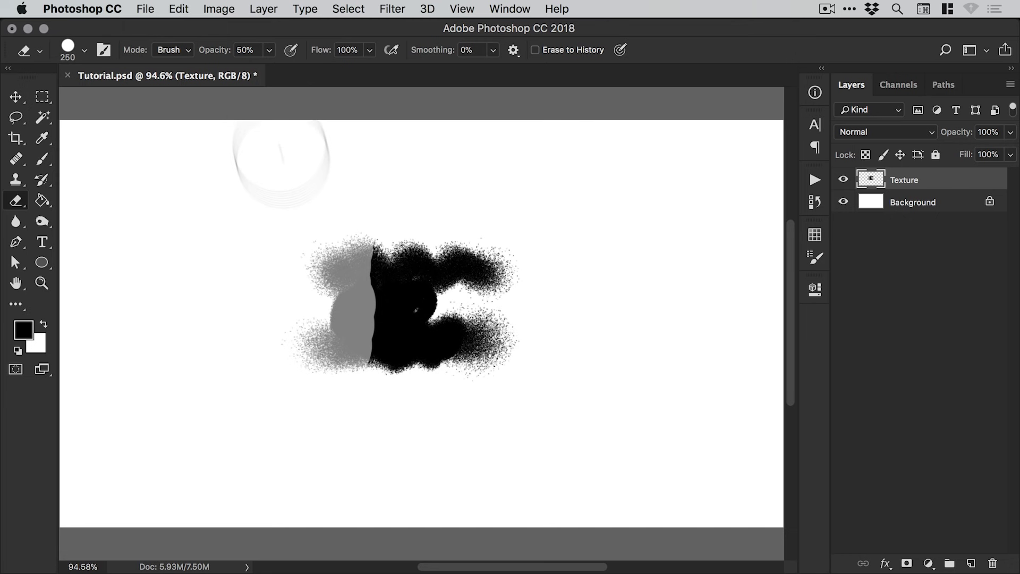
pyautogui.moveTo(269, 49); pyautogui.dragTo(364, 76)
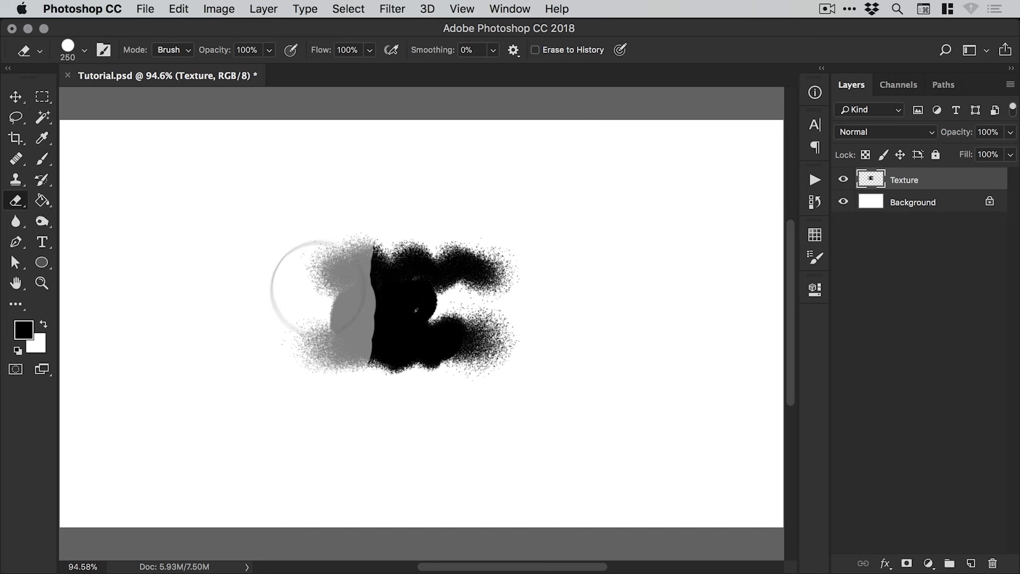
pyautogui.moveTo(308, 273)
pyautogui.mouseDown()
pyautogui.moveTo(323, 251)
pyautogui.moveTo(422, 217)
pyautogui.moveTo(467, 231)
pyautogui.moveTo(538, 231)
pyautogui.mouseUp()
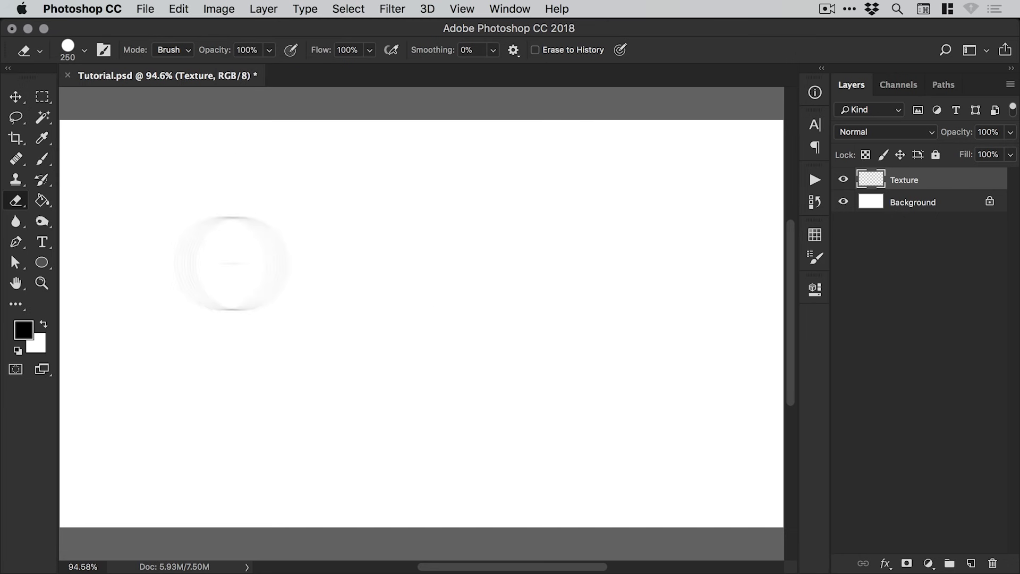
pyautogui.press('b')
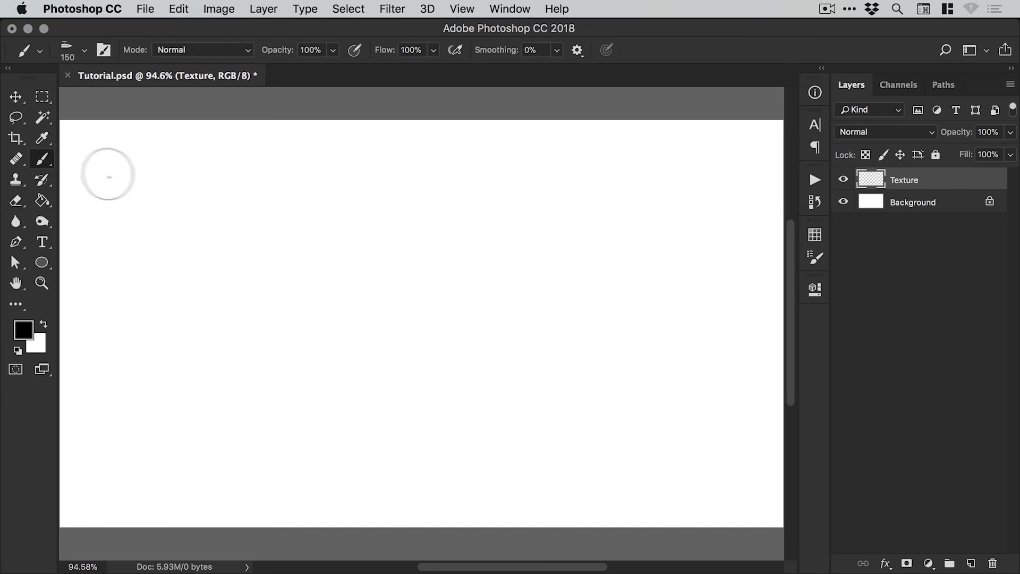
# Step: Choose pale peach ffd9b0 as the foreground colour in the Color Picker
pyautogui.click(24, 330)
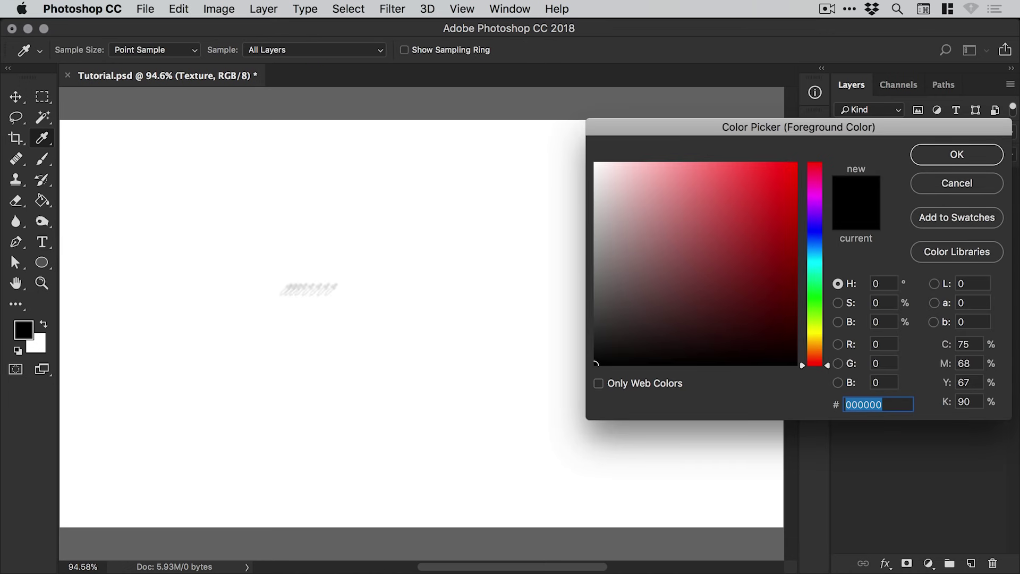
pyautogui.click(817, 344)
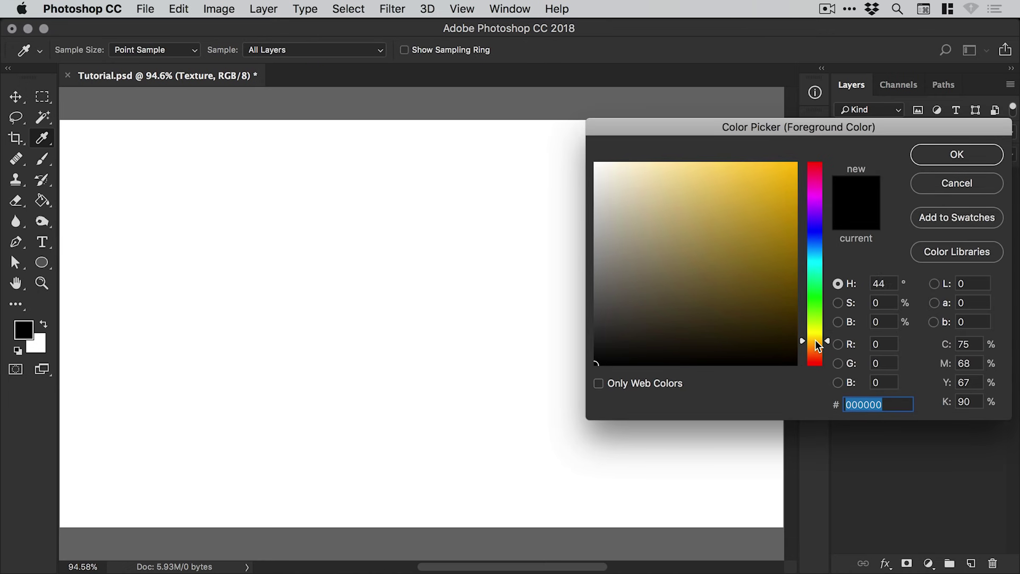
pyautogui.moveTo(672, 167)
pyautogui.mouseDown()
pyautogui.moveTo(665, 175)
pyautogui.moveTo(657, 163)
pyautogui.mouseUp()
pyautogui.click(817, 346)
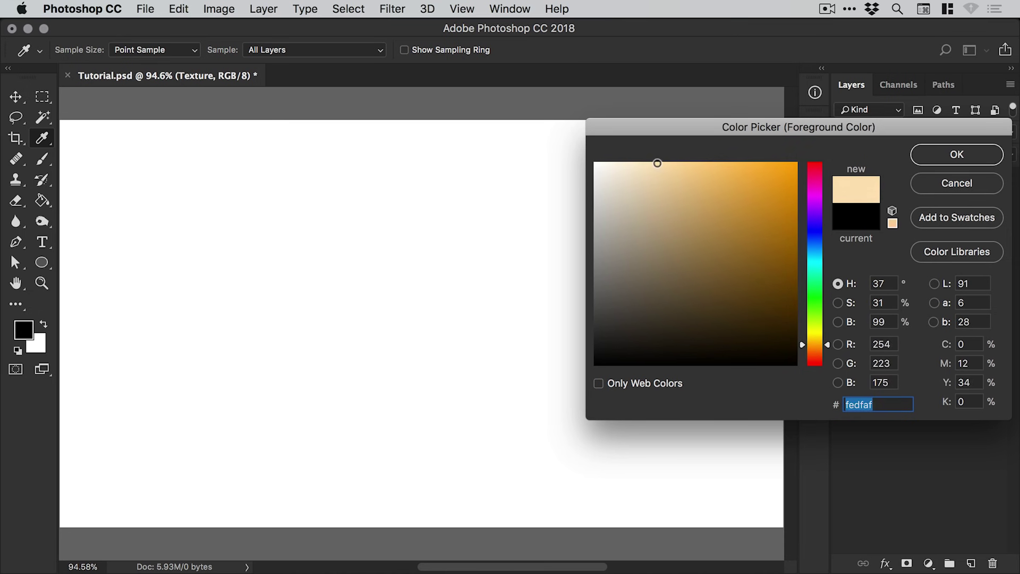
pyautogui.click(815, 347)
pyautogui.moveTo(816, 345); pyautogui.dragTo(813, 347)
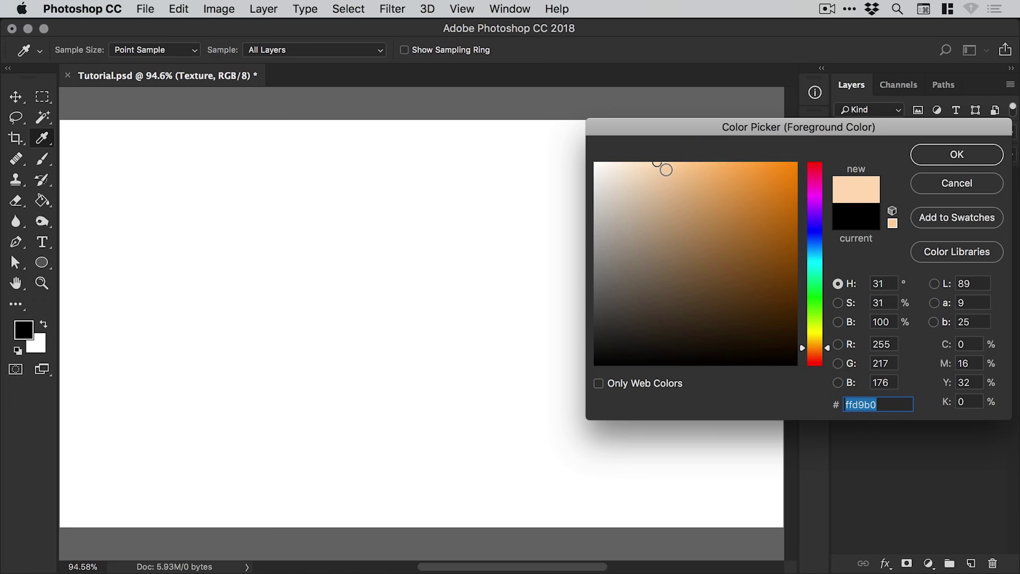
pyautogui.click(943, 155)
# Step: At 100% zoom, paint a broad peach patch, enlarging the brush to 300 px for the bottom edge
pyautogui.press('z')
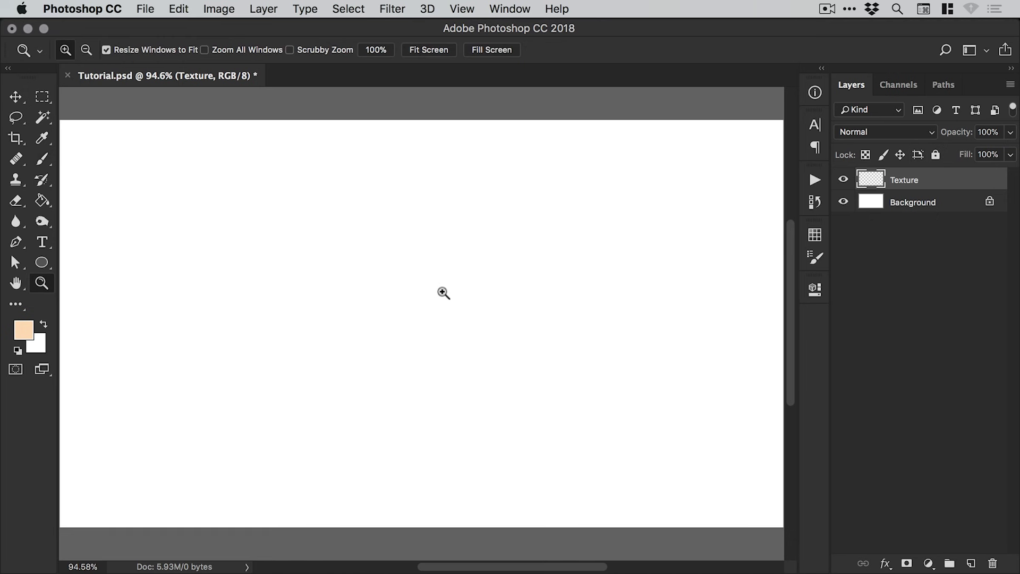
pyautogui.click(443, 293)
pyautogui.press('b')
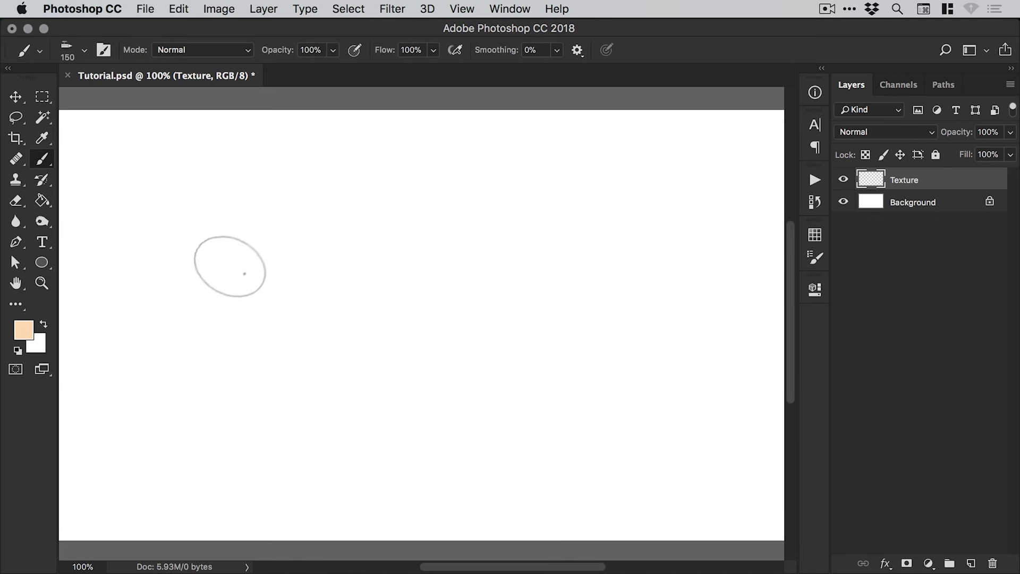
pyautogui.moveTo(245, 274)
pyautogui.mouseDown()
pyautogui.moveTo(230, 360)
pyautogui.moveTo(266, 372)
pyautogui.moveTo(344, 262)
pyautogui.moveTo(371, 357)
pyautogui.moveTo(435, 299)
pyautogui.moveTo(452, 358)
pyautogui.moveTo(519, 295)
pyautogui.moveTo(579, 298)
pyautogui.mouseUp()
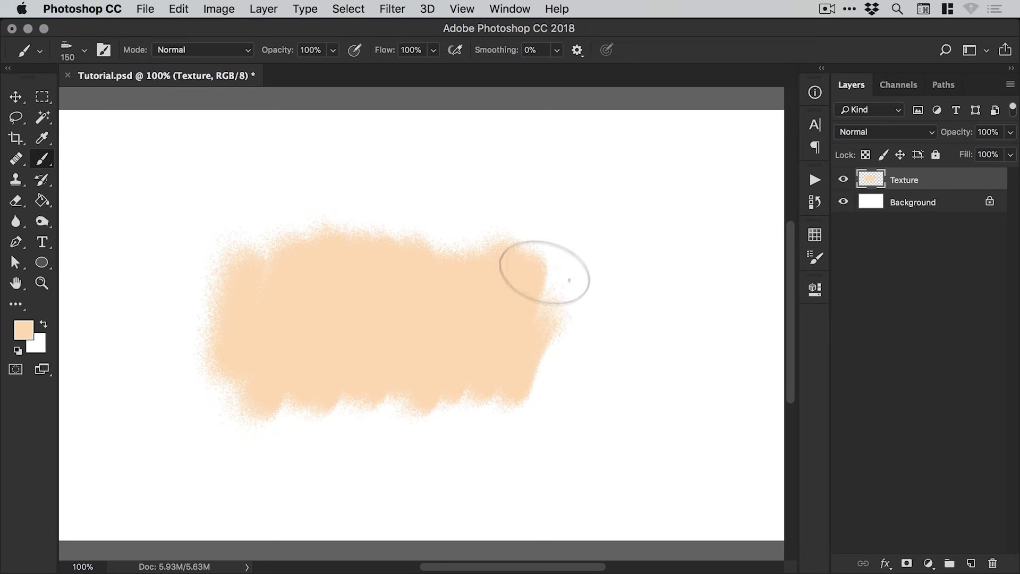
pyautogui.moveTo(543, 269)
pyautogui.mouseDown()
pyautogui.moveTo(594, 262)
pyautogui.moveTo(526, 433)
pyautogui.mouseUp()
pyautogui.press(']')
pyautogui.press(']')
pyautogui.press(']')
pyautogui.press(']')
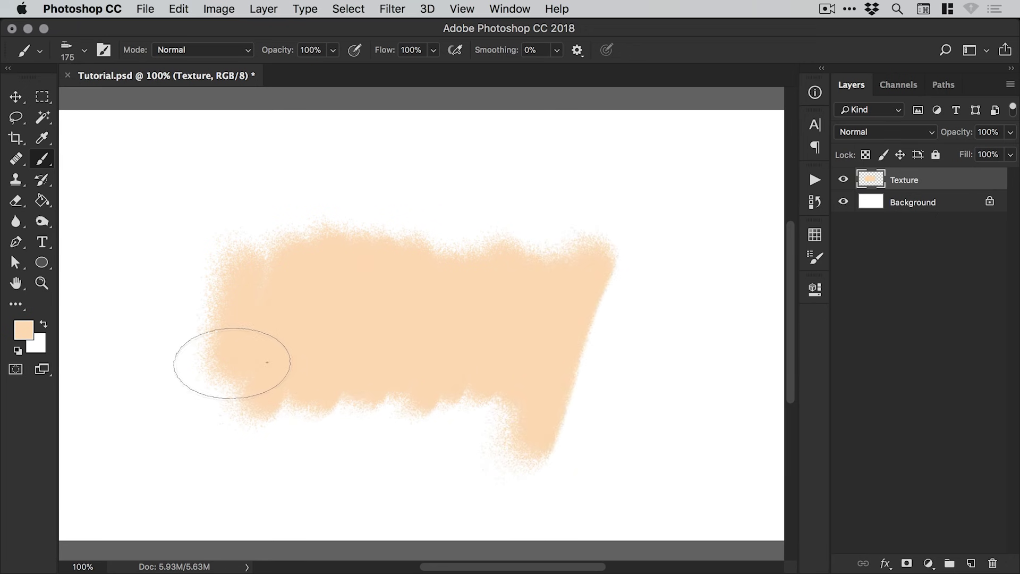
pyautogui.press(']')
pyautogui.moveTo(269, 330)
pyautogui.mouseDown()
pyautogui.moveTo(320, 393)
pyautogui.moveTo(377, 404)
pyautogui.moveTo(531, 426)
pyautogui.moveTo(582, 385)
pyautogui.mouseUp()
# Step: Zoom in closer on the peach strokes and pan to inspect them
pyautogui.press(']')
pyautogui.press(']')
pyautogui.press('z')
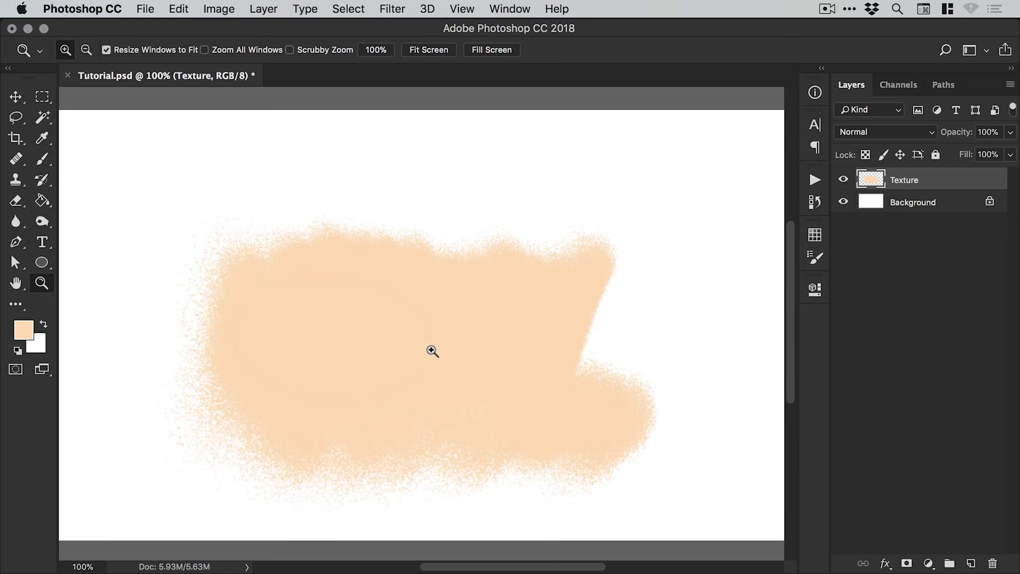
pyautogui.click(429, 349)
pyautogui.press('v')
pyautogui.moveTo(433, 344); pyautogui.dragTo(454, 317)
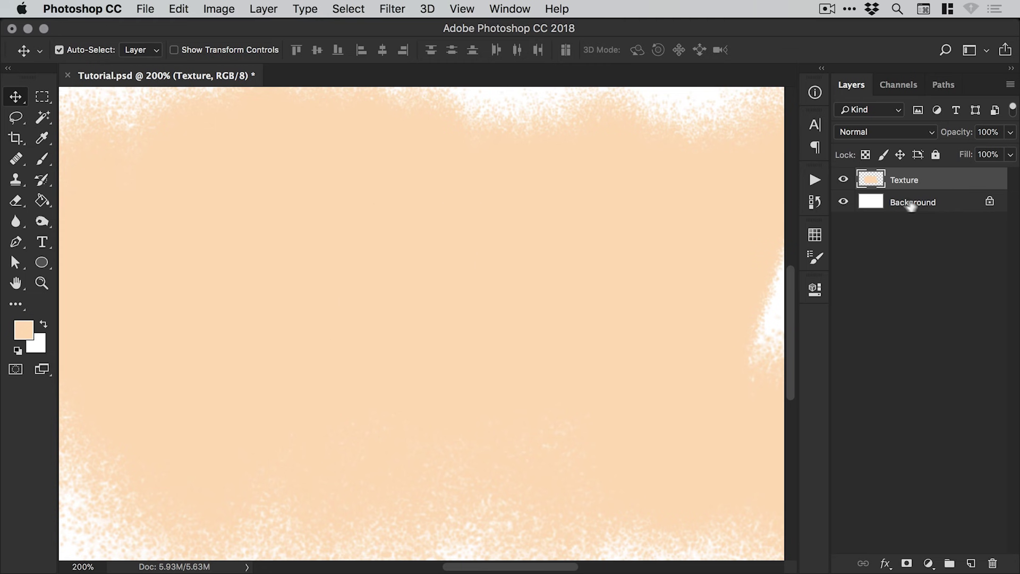
# Step: From the Texture layer's Blending Options, enable Pattern Overlay in the Layer Style dialog
pyautogui.rightClick(933, 177)
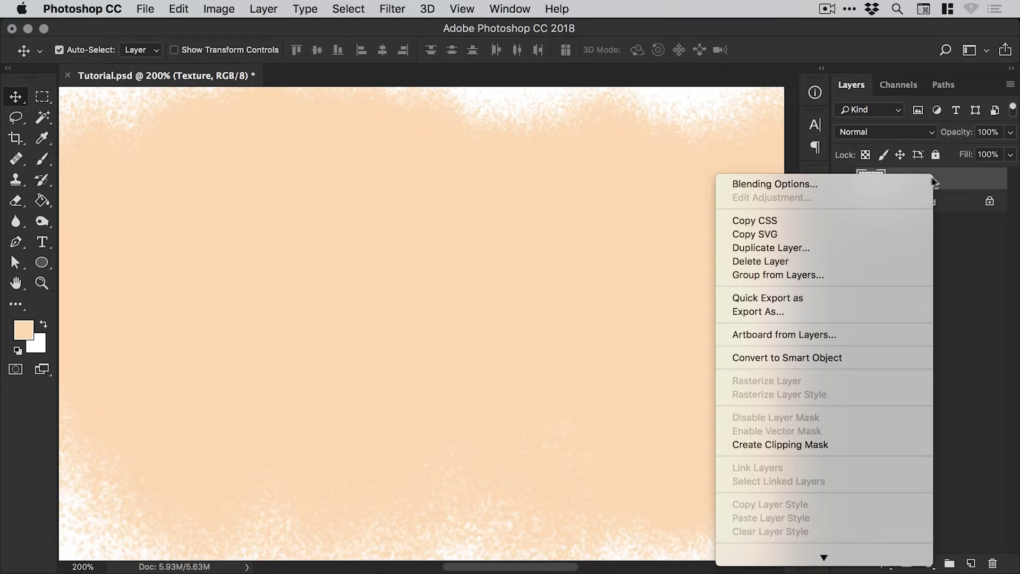
pyautogui.click(859, 182)
pyautogui.moveTo(409, 128); pyautogui.dragTo(771, 127)
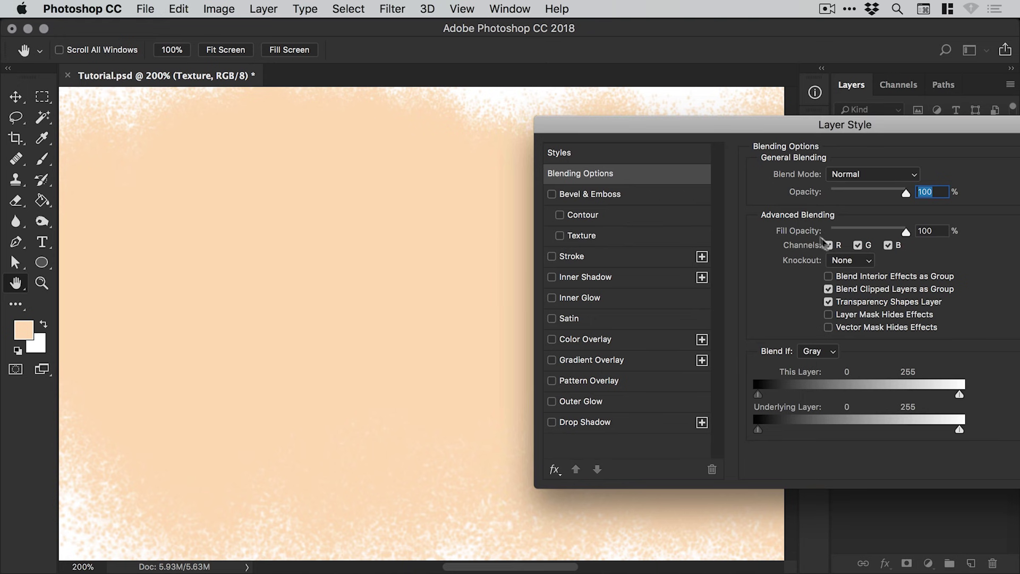
pyautogui.click(590, 380)
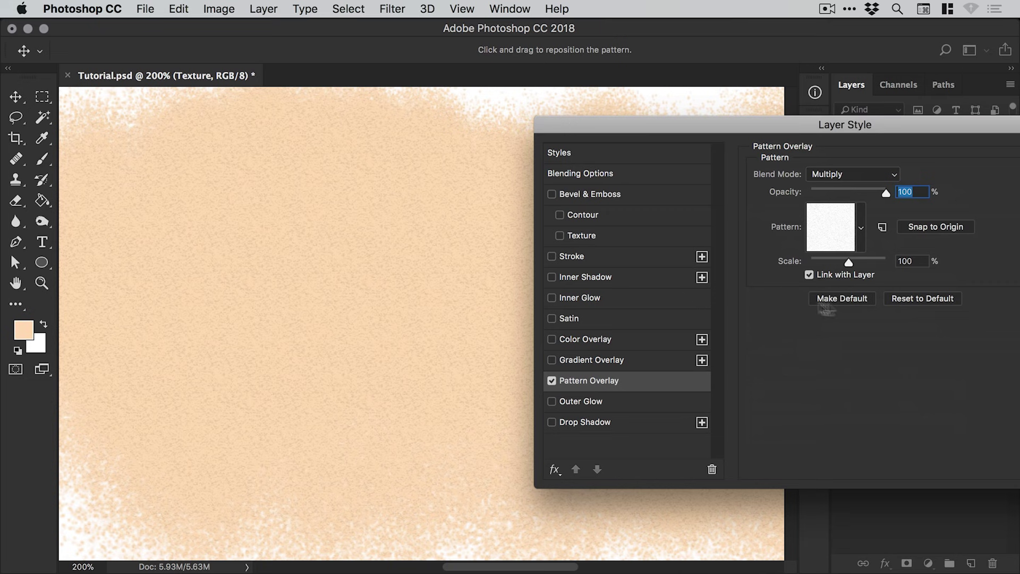
pyautogui.moveTo(876, 126); pyautogui.dragTo(824, 126)
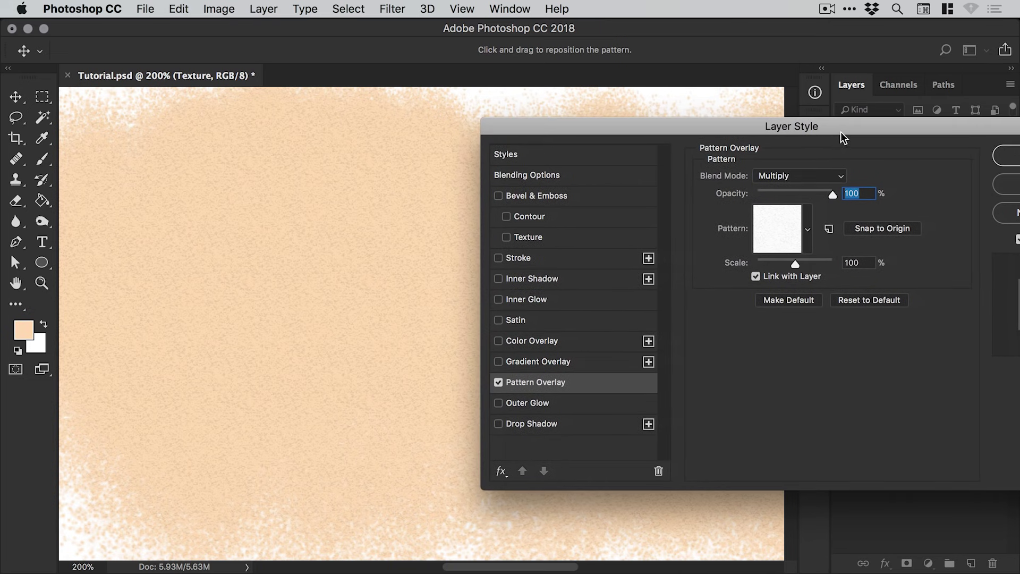
pyautogui.moveTo(842, 132); pyautogui.dragTo(815, 132)
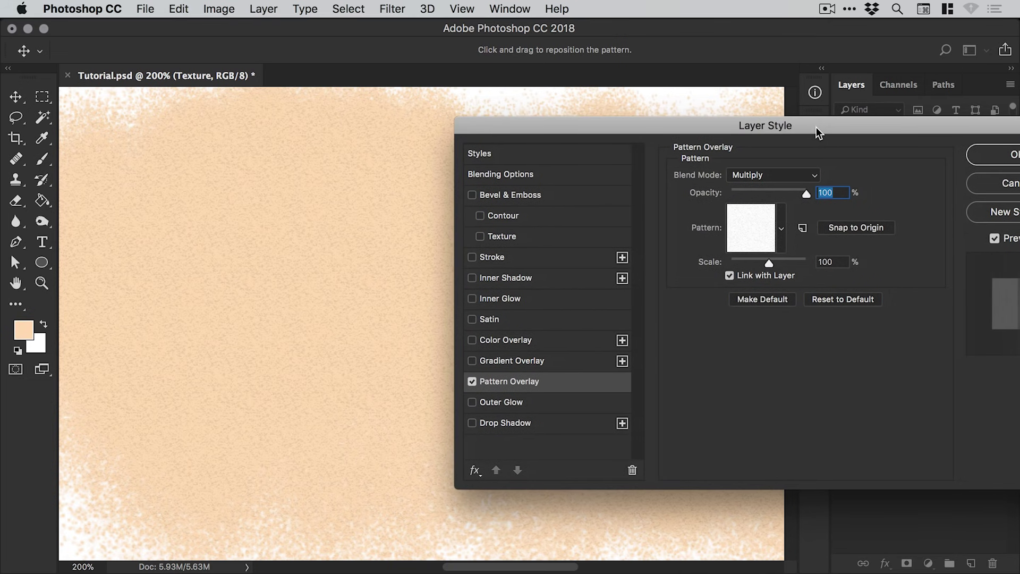
# Step: Try stripe, flower, dot and grid patterns, settle on diagonal stripes, and open the library menu
pyautogui.click(782, 230)
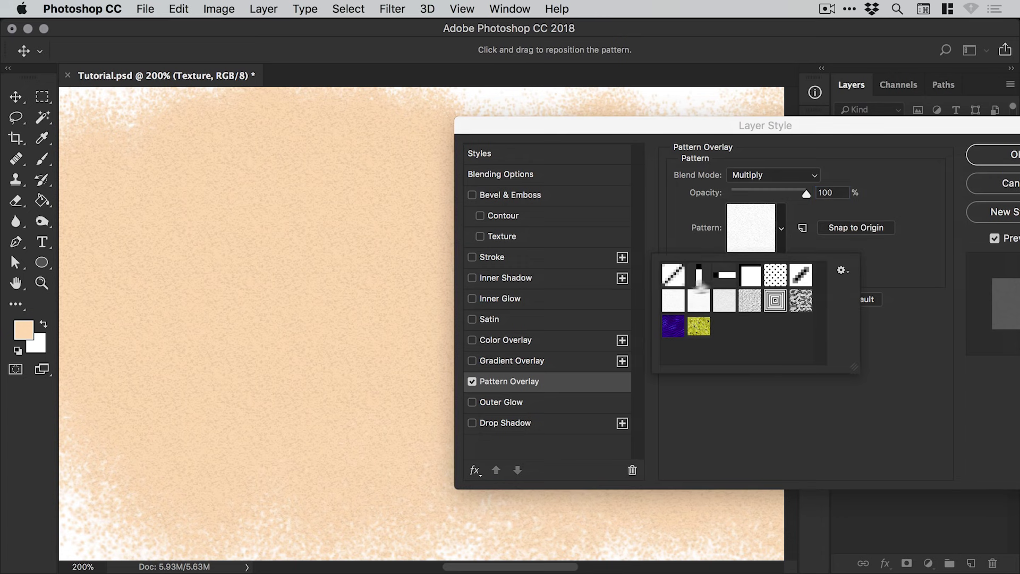
pyautogui.click(672, 281)
pyautogui.click(679, 302)
pyautogui.click(699, 326)
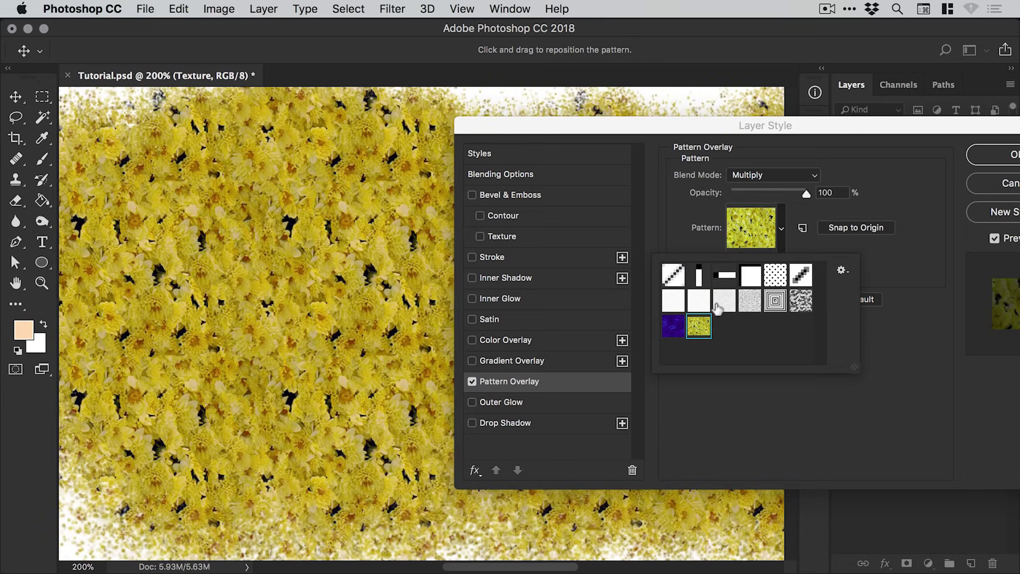
pyautogui.click(727, 275)
pyautogui.click(776, 299)
pyautogui.click(779, 281)
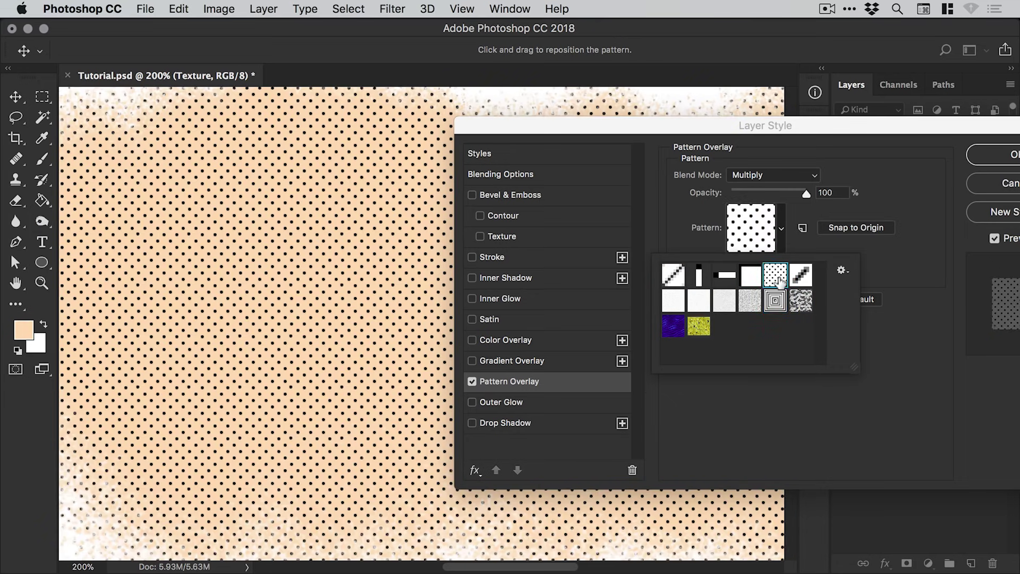
pyautogui.click(753, 281)
pyautogui.click(674, 276)
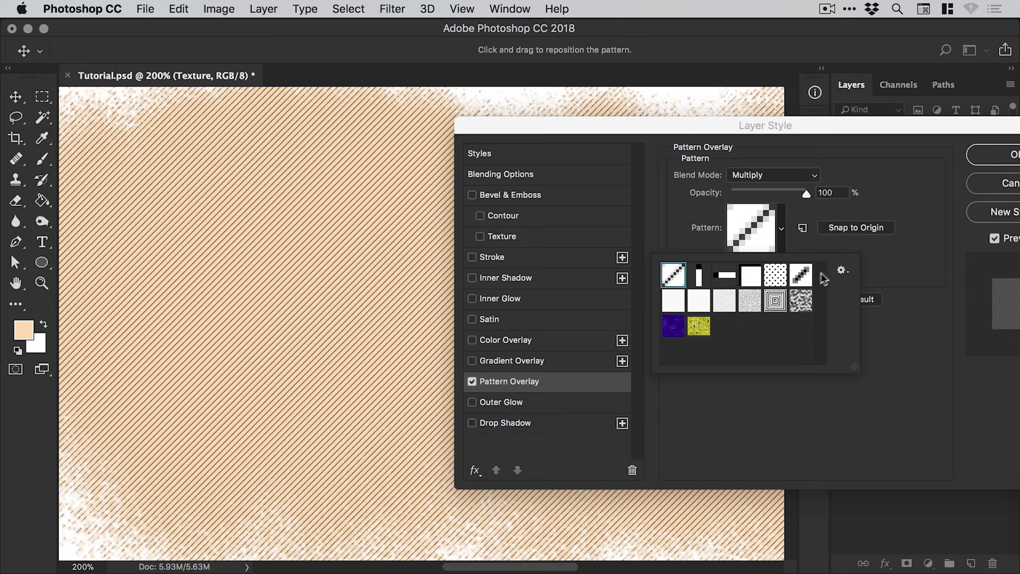
pyautogui.click(845, 270)
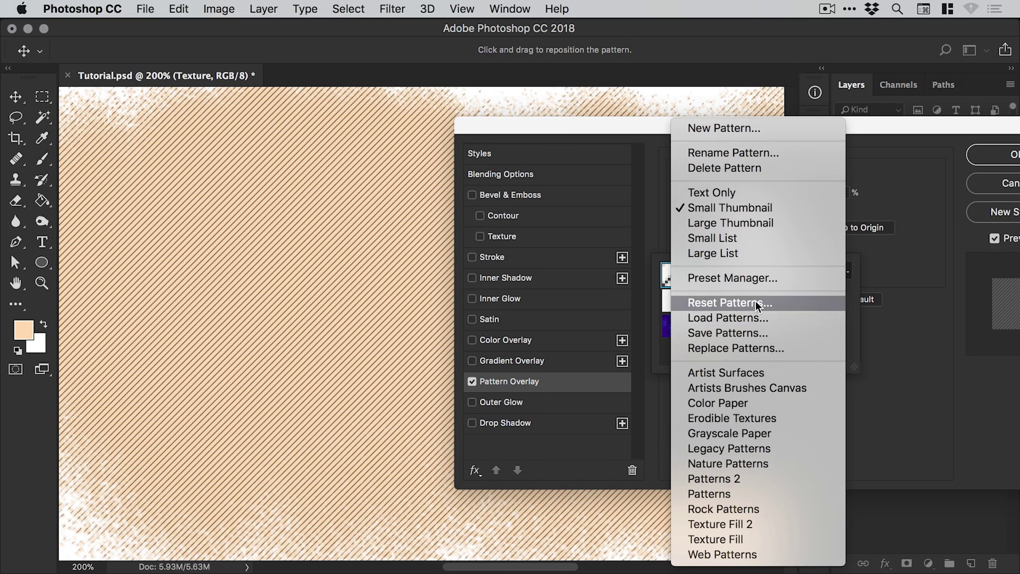
# Step: Replace the current patterns with the Artist Surfaces library, confirming with OK
pyautogui.click(752, 372)
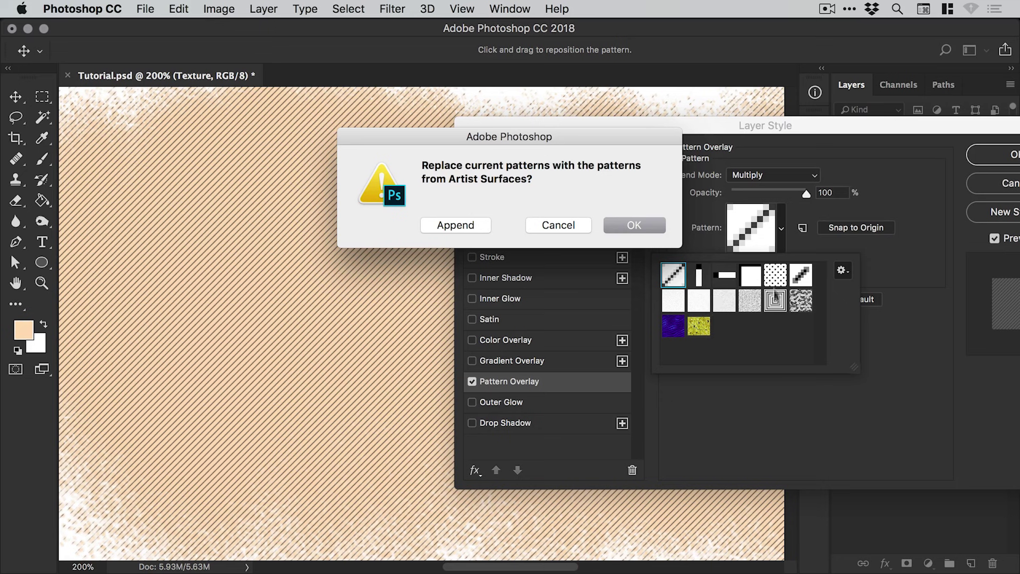
pyautogui.click(636, 225)
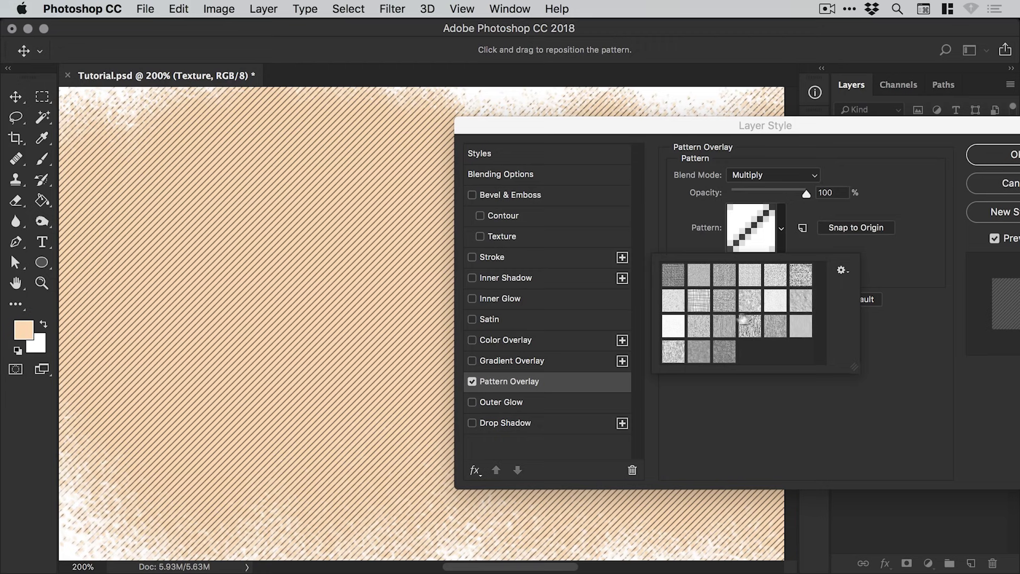
# Step: Browse the Artist Surfaces textures and settle on the plain white one in row 3, column 1
pyautogui.click(675, 276)
pyautogui.click(697, 281)
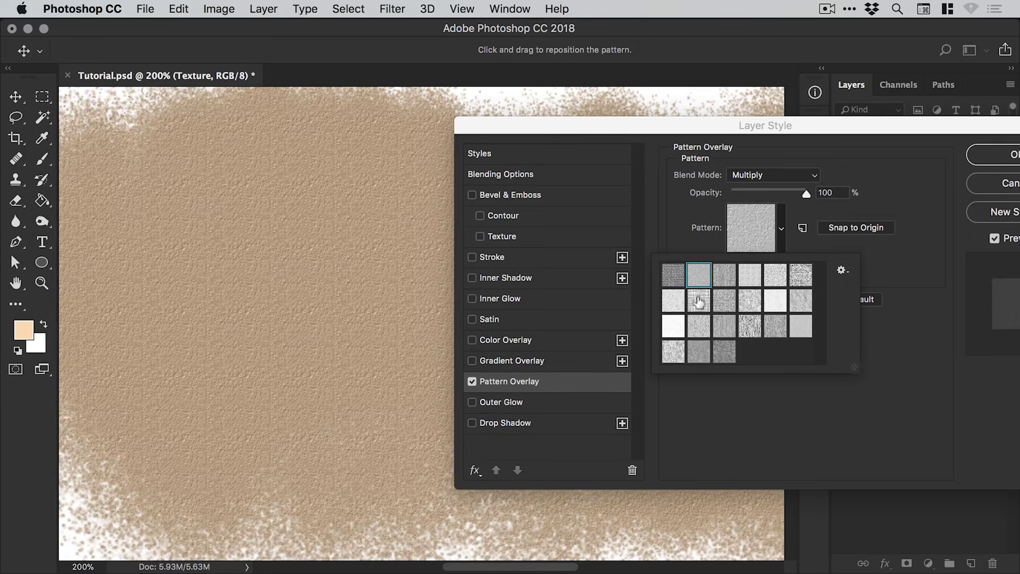
pyautogui.click(699, 301)
pyautogui.click(676, 305)
pyautogui.click(675, 327)
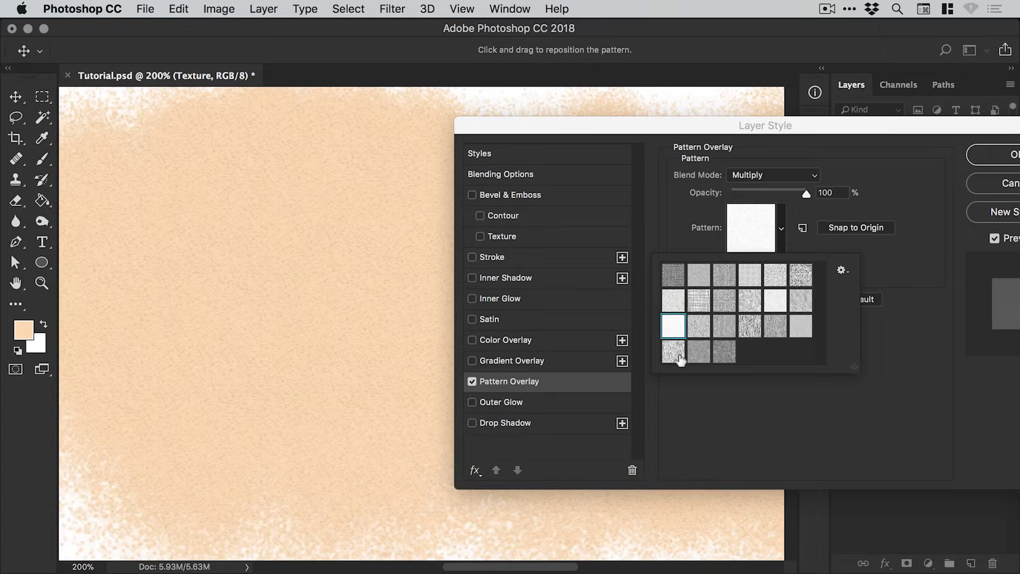
pyautogui.click(675, 355)
pyautogui.click(699, 355)
pyautogui.click(746, 326)
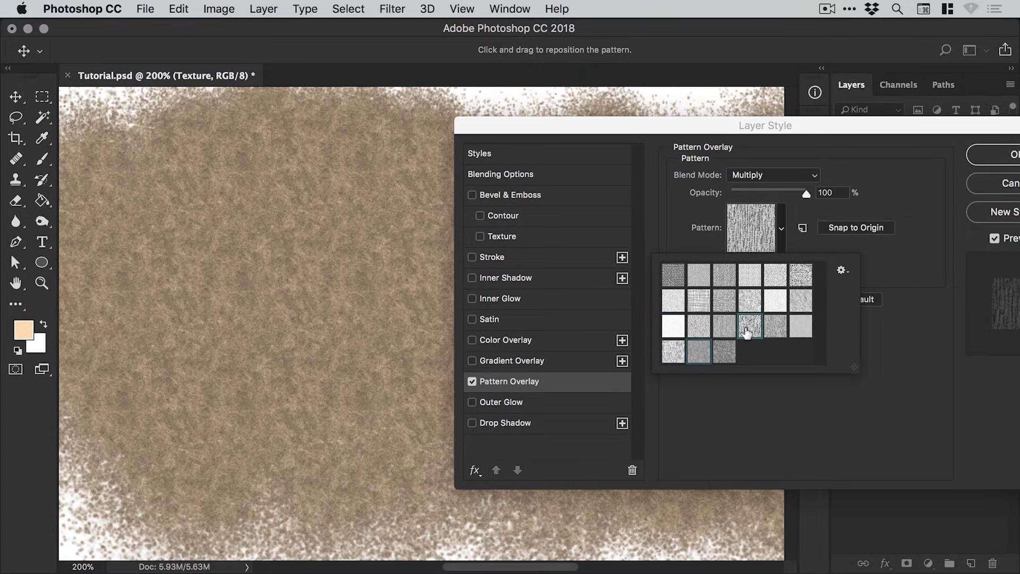
pyautogui.click(753, 277)
pyautogui.click(776, 276)
pyautogui.click(800, 276)
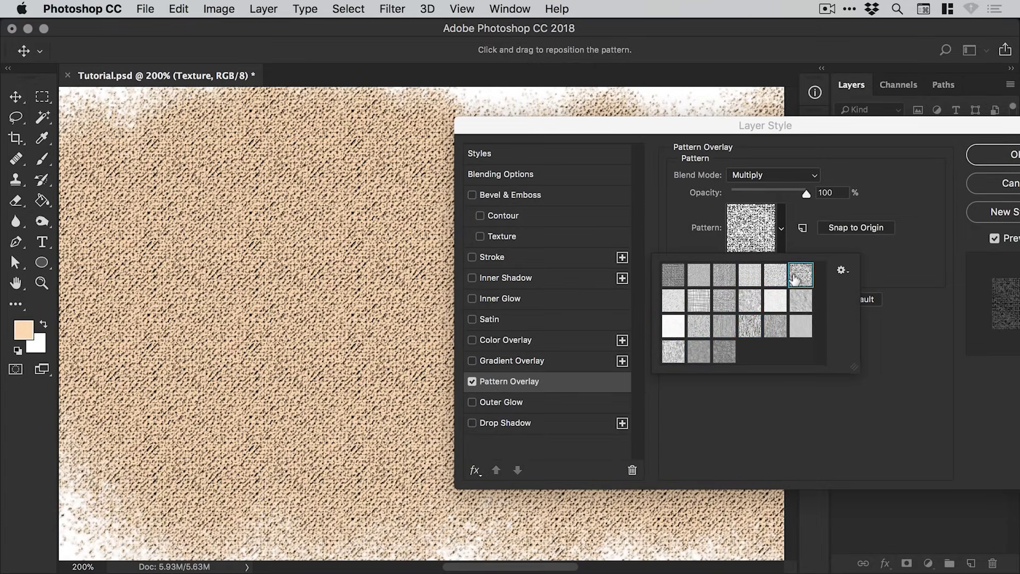
pyautogui.click(793, 302)
pyautogui.click(701, 306)
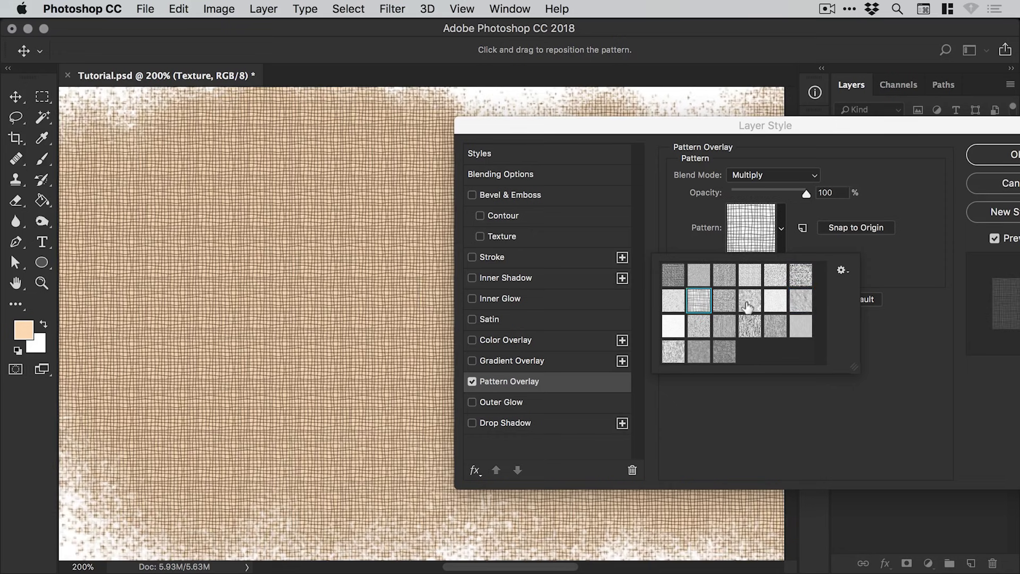
pyautogui.click(747, 306)
pyautogui.click(743, 333)
pyautogui.click(698, 331)
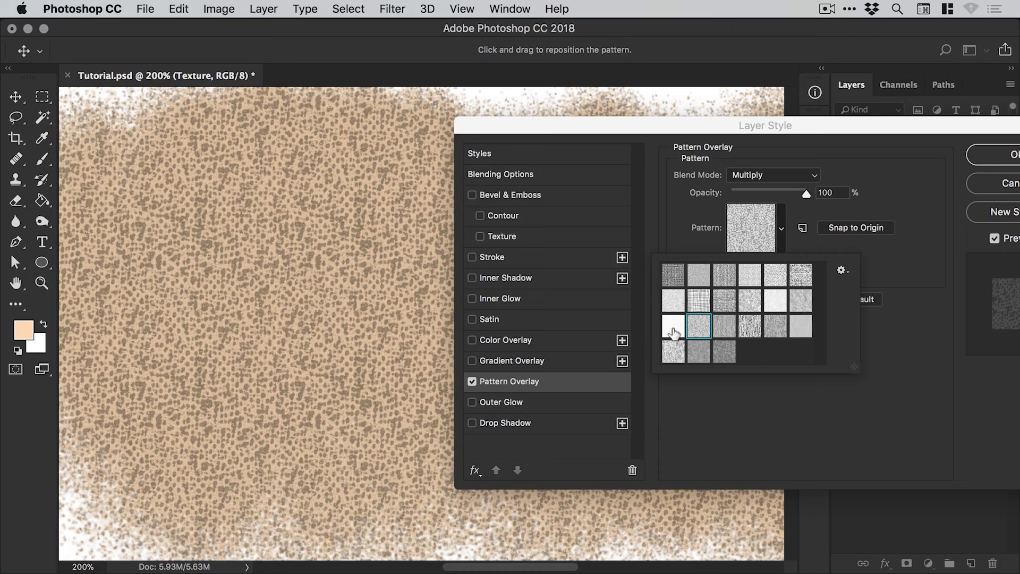
pyautogui.click(674, 332)
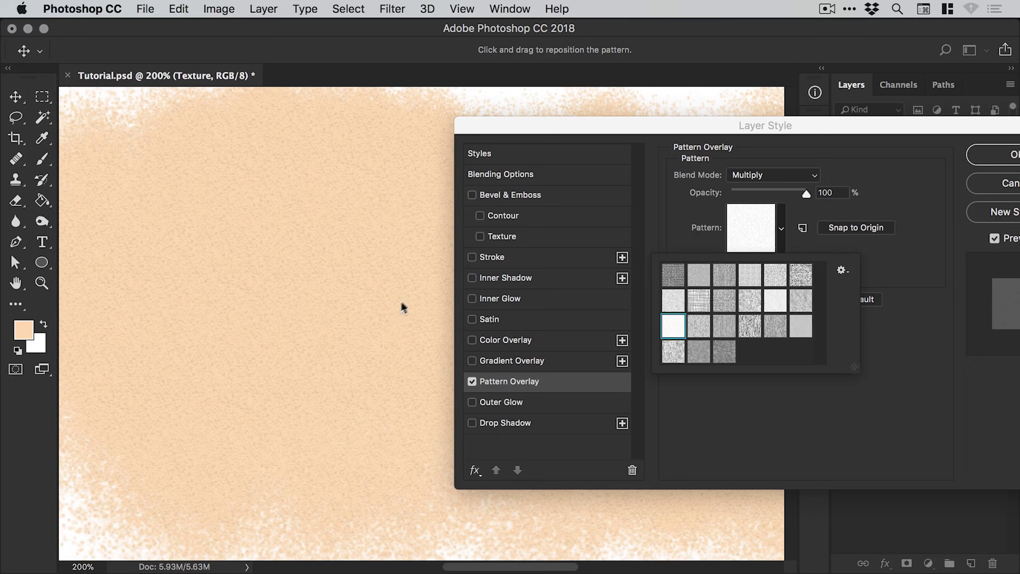
pyautogui.click(782, 229)
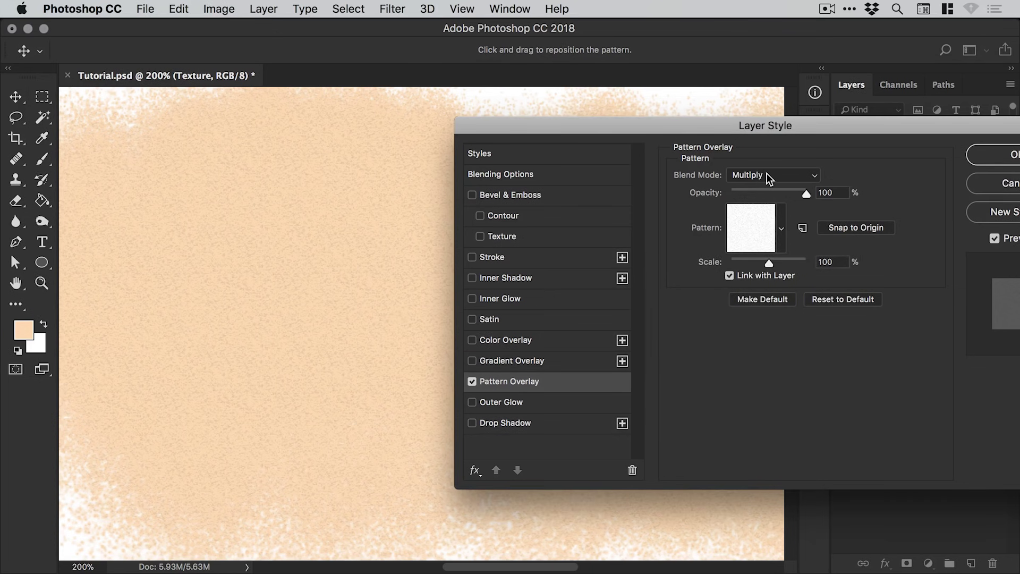
# Step: Compare Normal and Pin Light overlay blend modes, finally setting the Pattern Overlay to Multiply
pyautogui.click(770, 174)
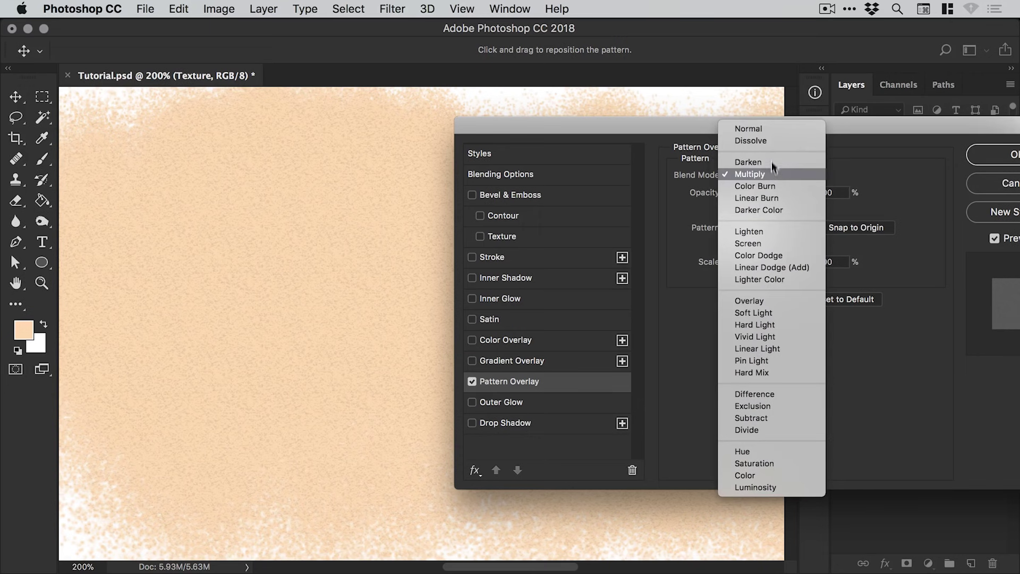
pyautogui.click(777, 130)
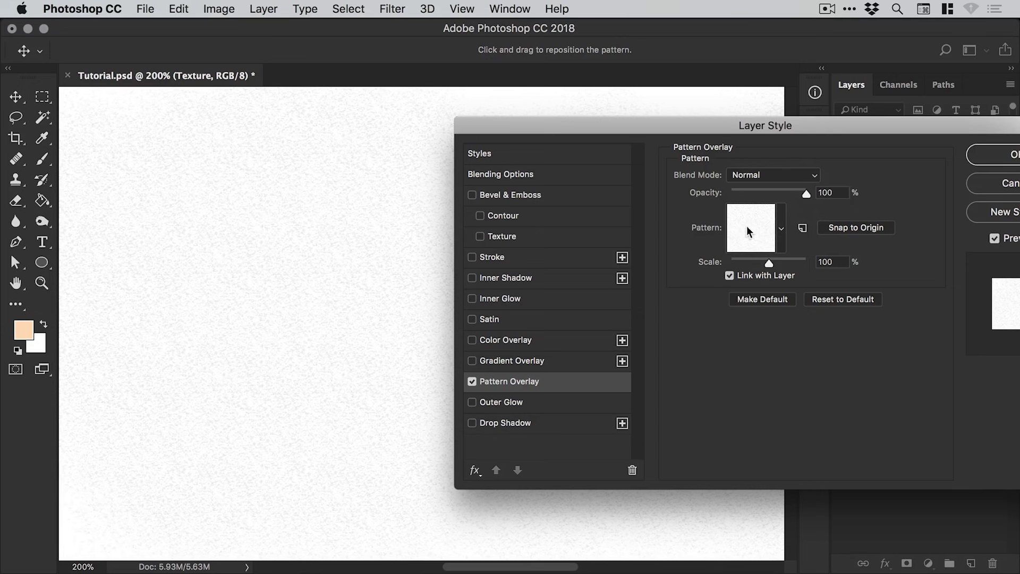
pyautogui.click(765, 177)
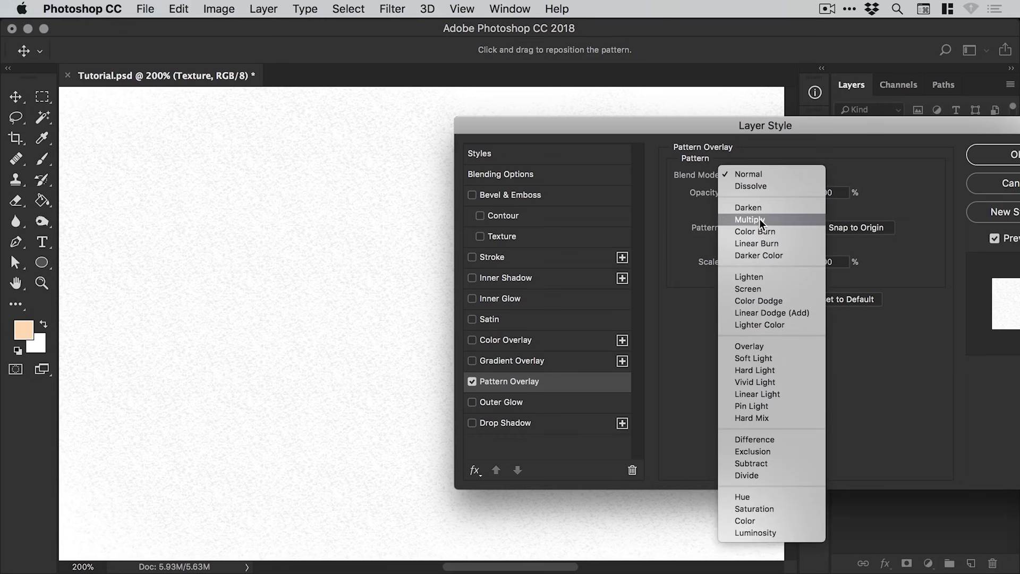
pyautogui.click(760, 219)
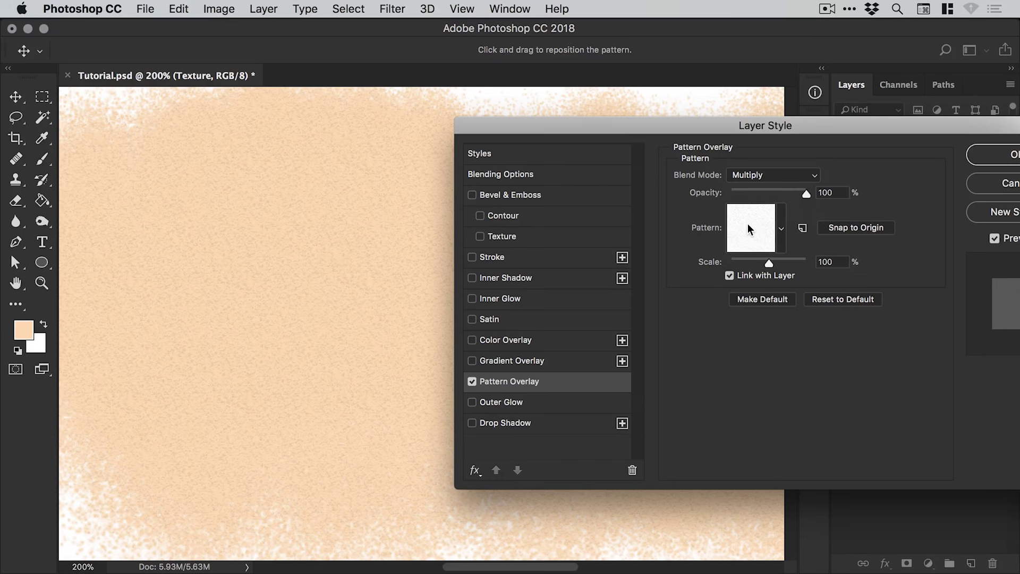
pyautogui.click(761, 174)
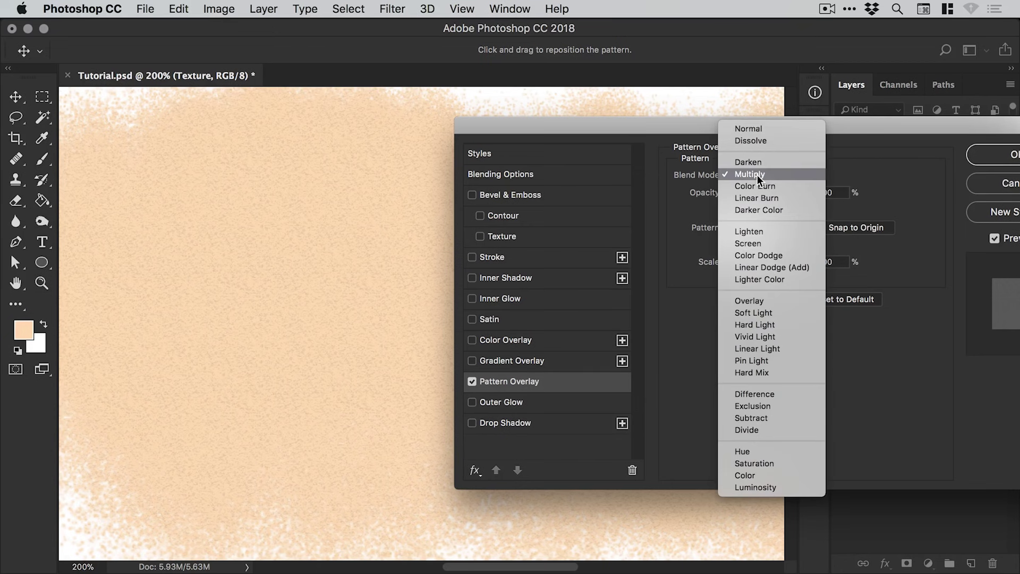
pyautogui.click(774, 362)
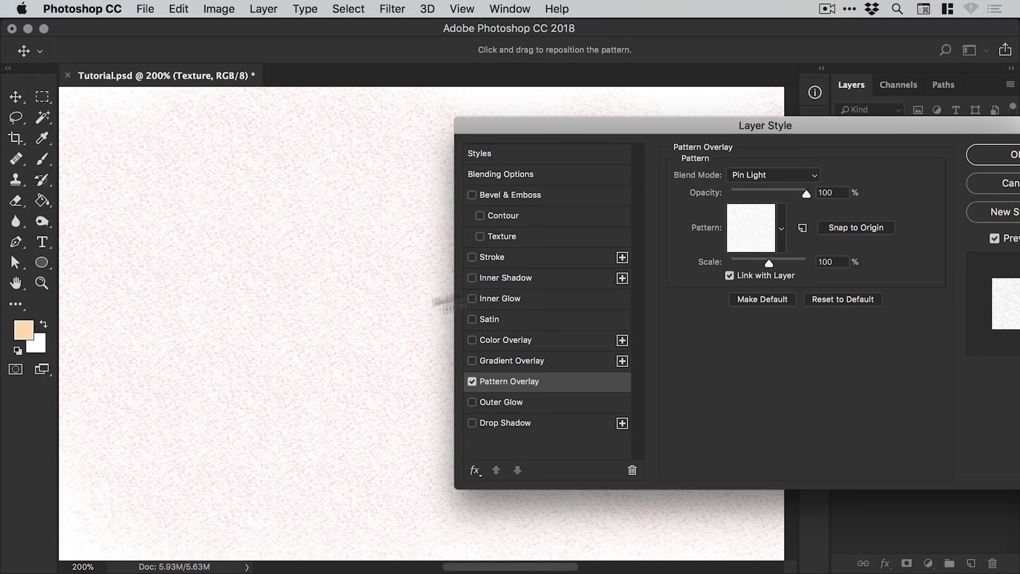
pyautogui.click(767, 176)
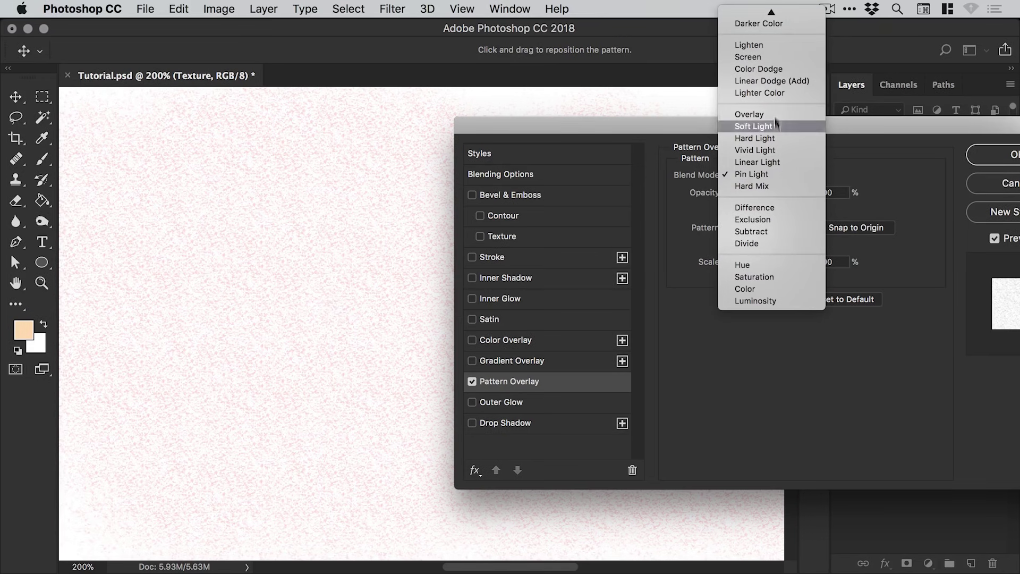
pyautogui.moveTo(767, 12)
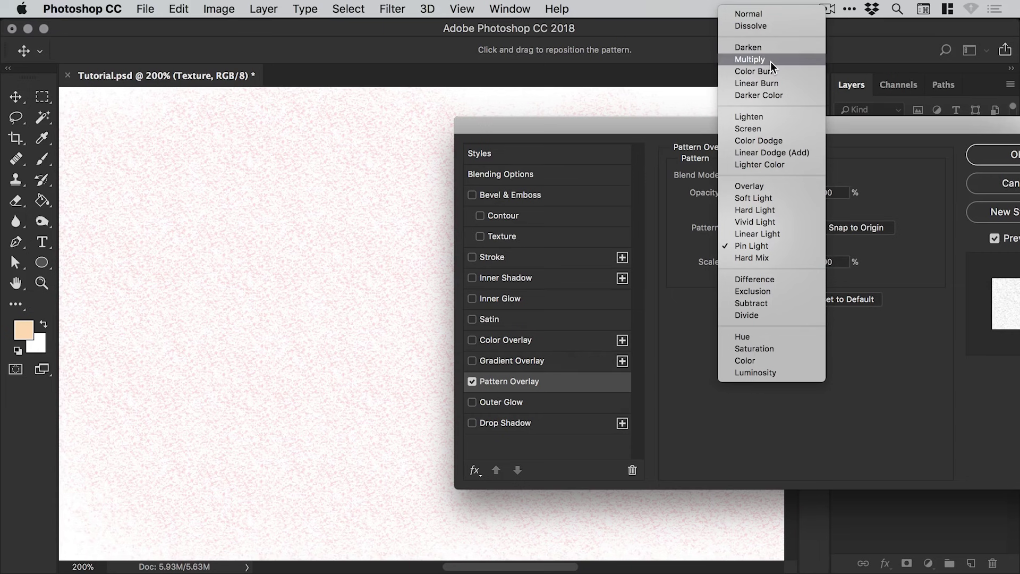
pyautogui.click(770, 60)
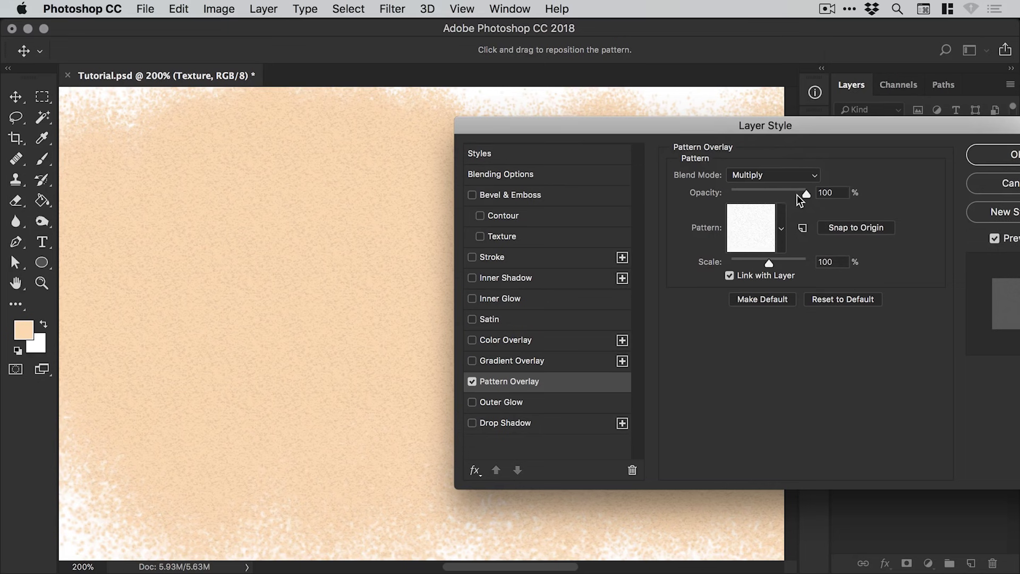
# Step: Adjust the Pattern Overlay sliders to 70% opacity and 83% scale
pyautogui.moveTo(798, 193); pyautogui.dragTo(704, 199)
pyautogui.moveTo(748, 192); pyautogui.dragTo(783, 192)
pyautogui.moveTo(785, 261); pyautogui.dragTo(763, 260)
# Step: Try the burlap, fine knit and first patterns while testing lower overlay opacity
pyautogui.click(782, 229)
pyautogui.click(726, 300)
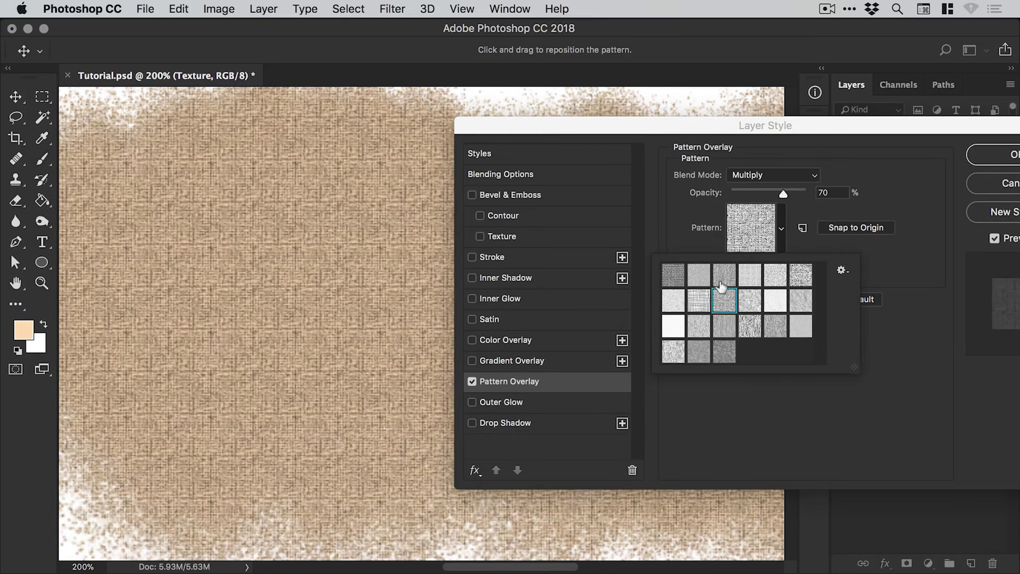
pyautogui.click(725, 275)
pyautogui.click(674, 275)
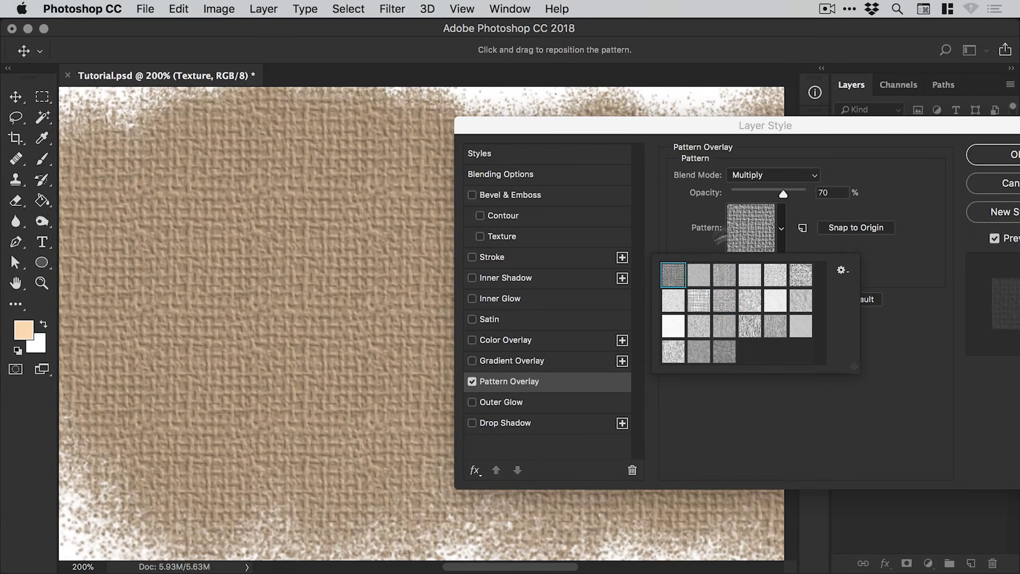
pyautogui.moveTo(767, 192); pyautogui.dragTo(738, 193)
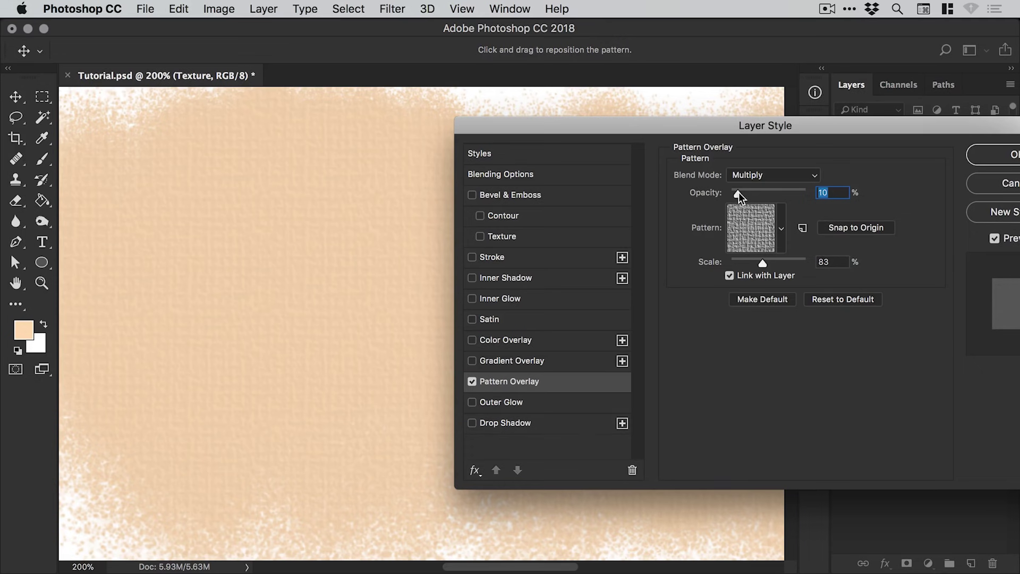
pyautogui.moveTo(739, 192); pyautogui.dragTo(771, 193)
# Step: Choose the plain white grain pattern at 83% opacity and 93% scale
pyautogui.click(781, 229)
pyautogui.click(673, 326)
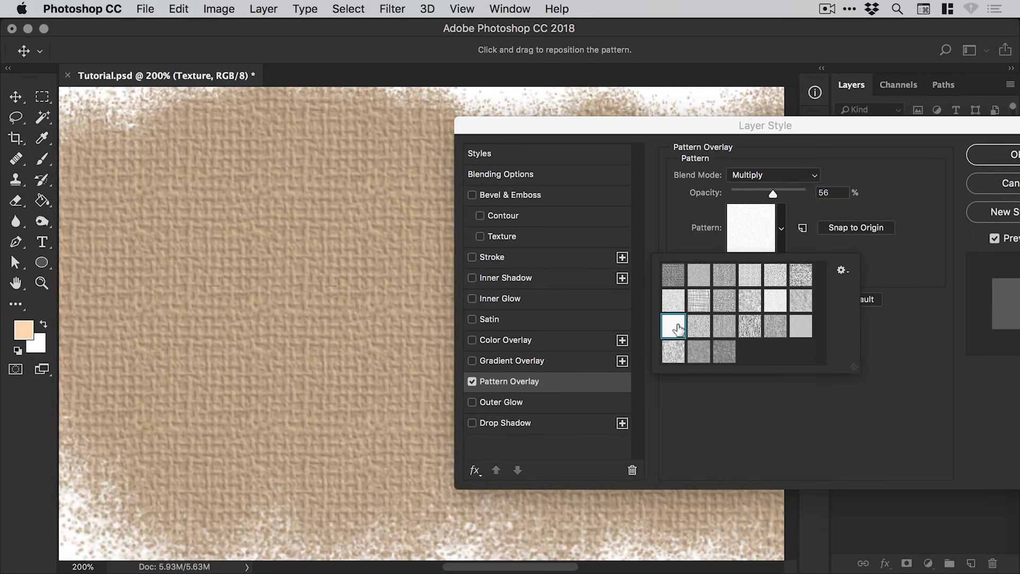
pyautogui.click(794, 193)
pyautogui.moveTo(794, 189); pyautogui.dragTo(793, 192)
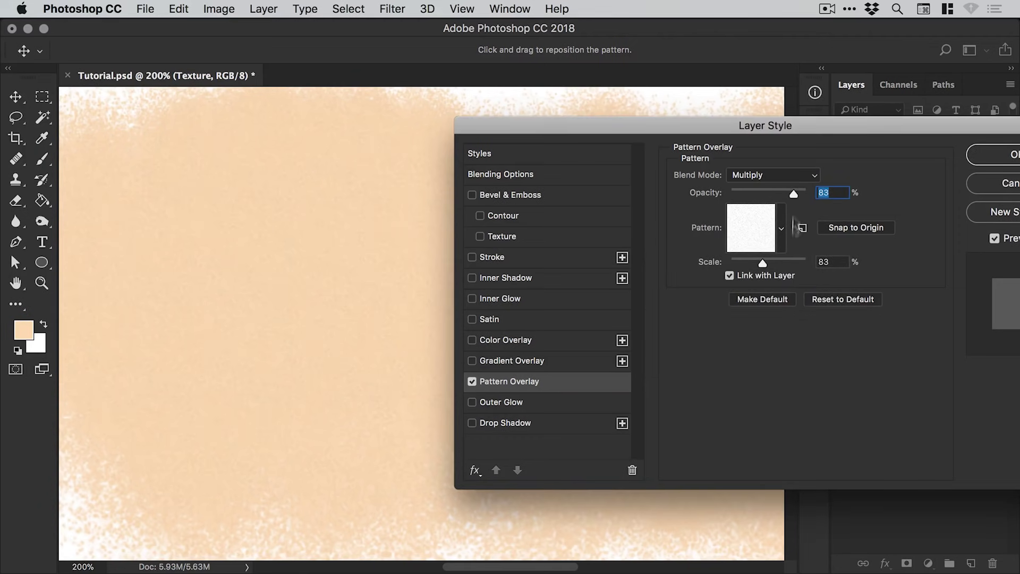
pyautogui.click(768, 260)
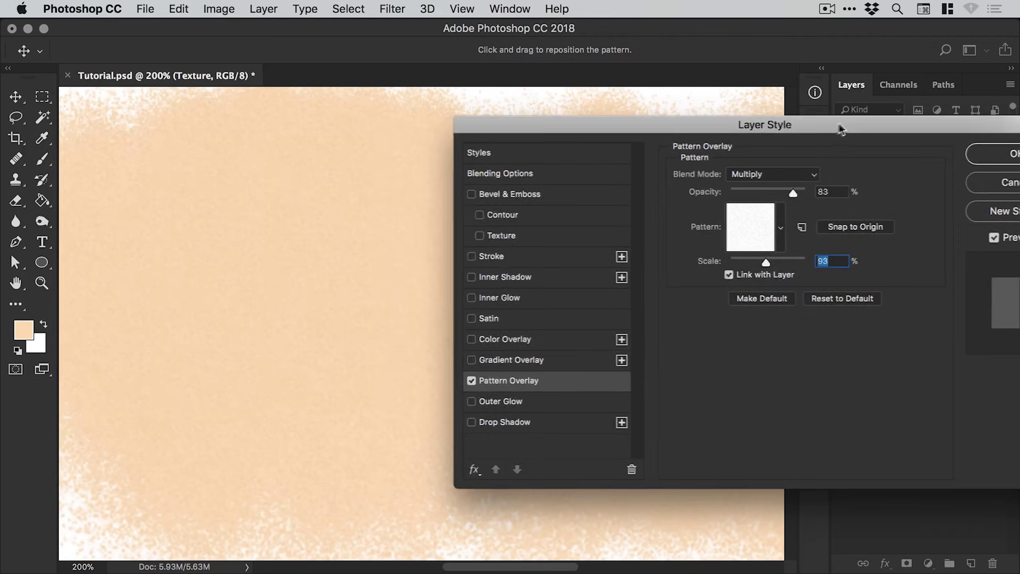
pyautogui.moveTo(840, 125); pyautogui.dragTo(737, 132)
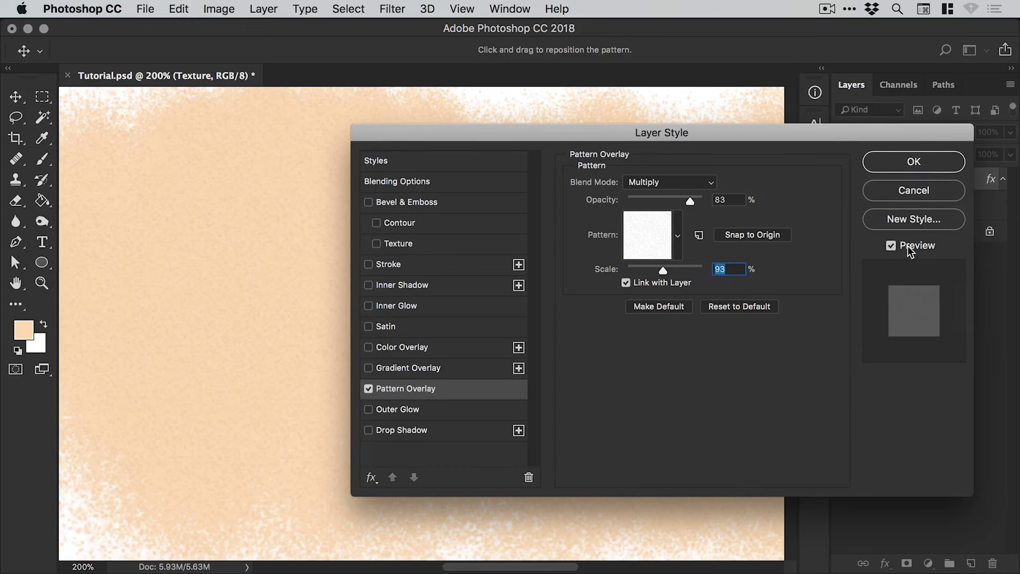
# Step: Commit the Pattern Overlay and toggle its visibility off and on to compare
pyautogui.click(915, 164)
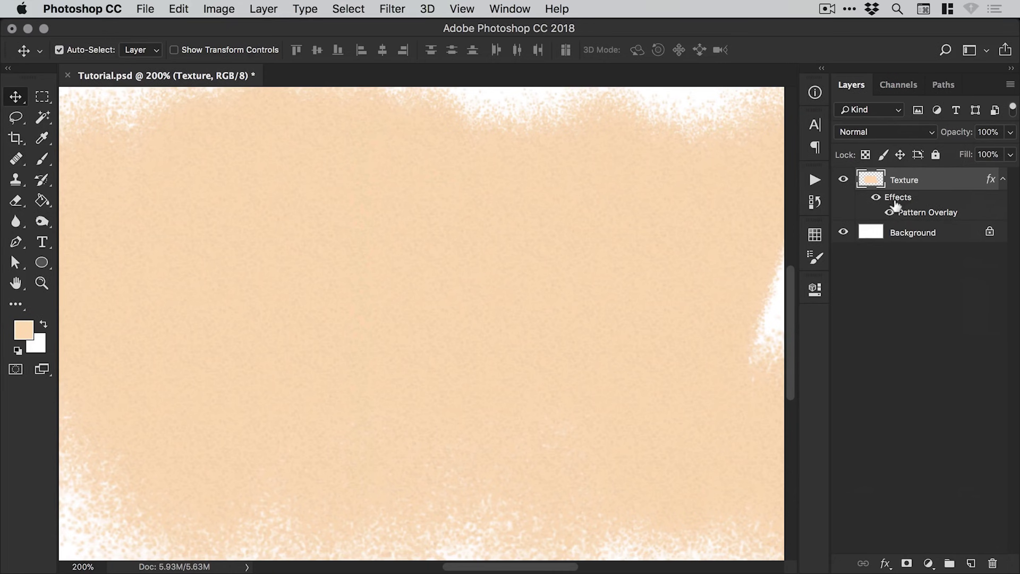
pyautogui.click(890, 214)
pyautogui.click(890, 213)
# Step: Review the Texture layer's Pattern Overlay settings again, confirm them, and fit the canvas
pyautogui.rightClick(906, 182)
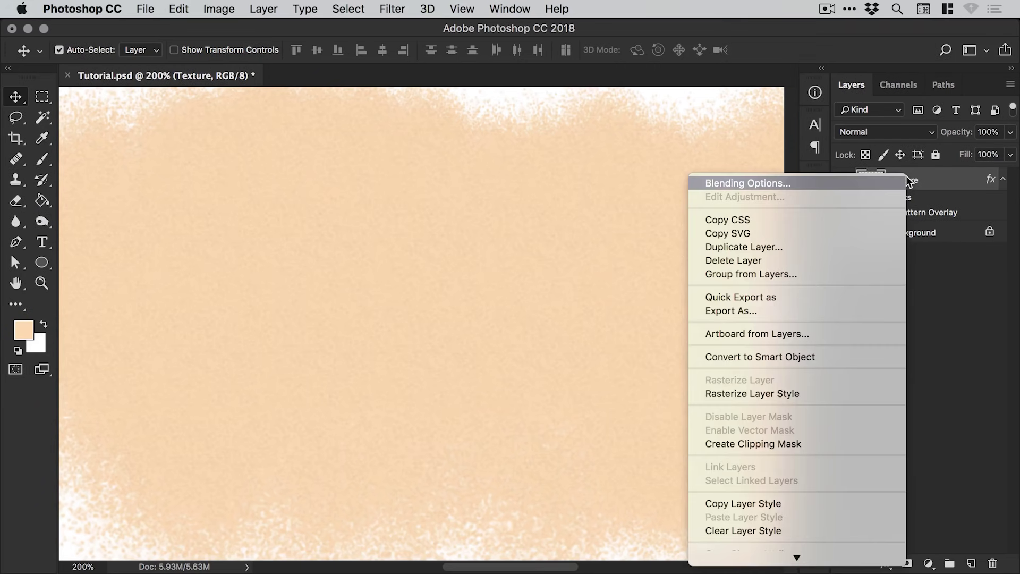
pyautogui.click(822, 183)
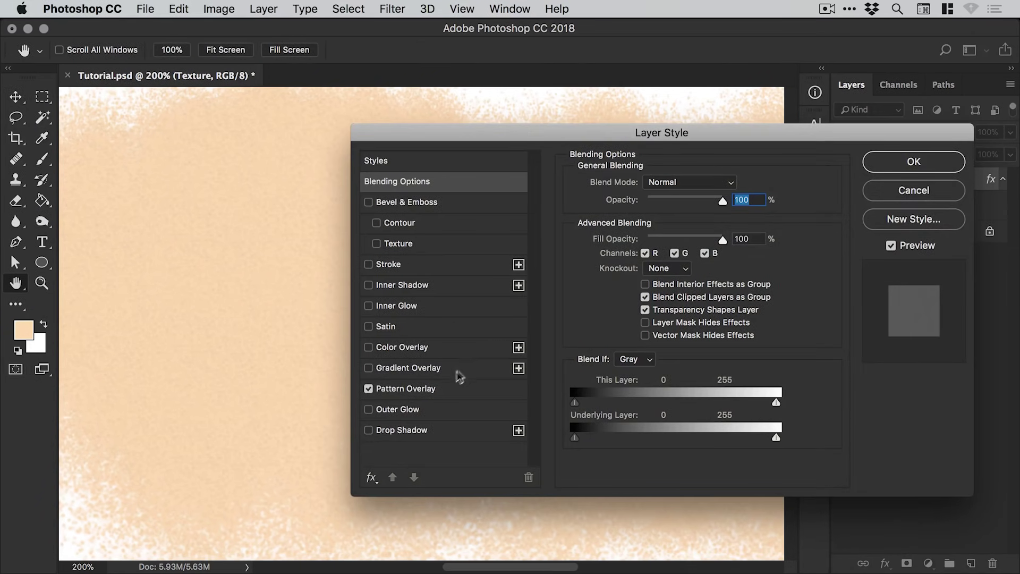
pyautogui.click(444, 389)
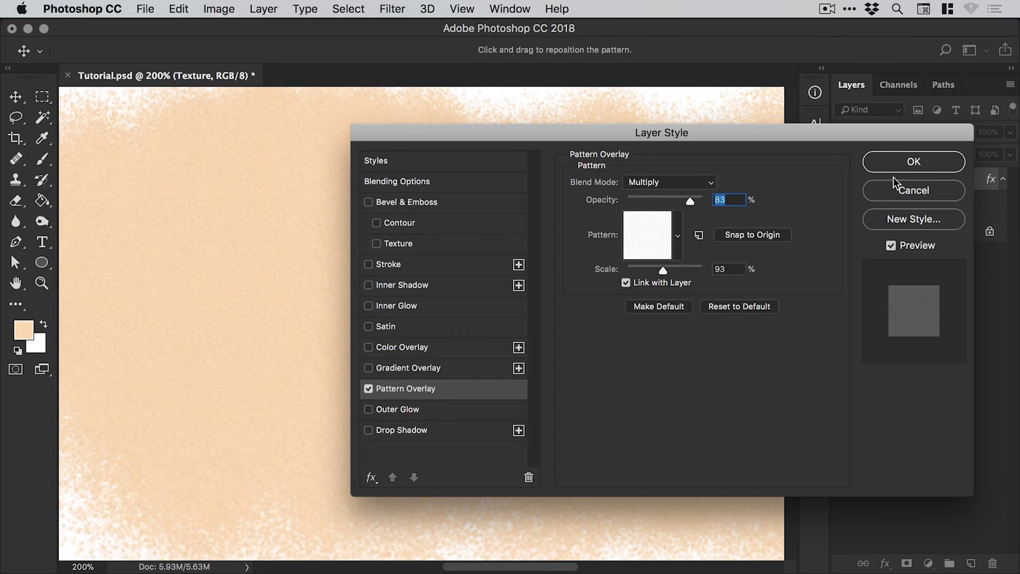
pyautogui.click(907, 167)
pyautogui.press('super+0')
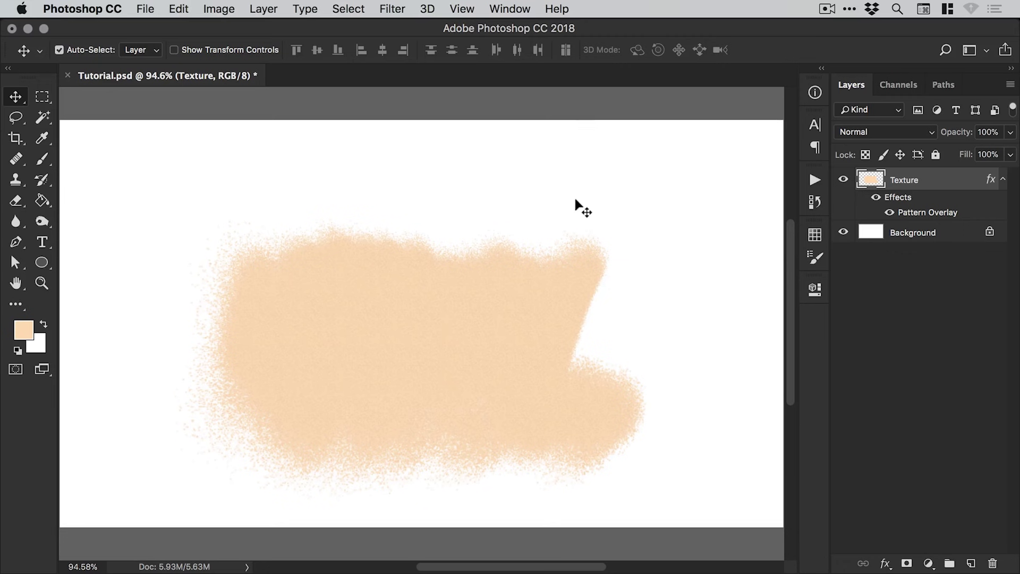
# Step: Paint a peach airbrush stroke across the top of the shape at 100% zoom
pyautogui.press('b')
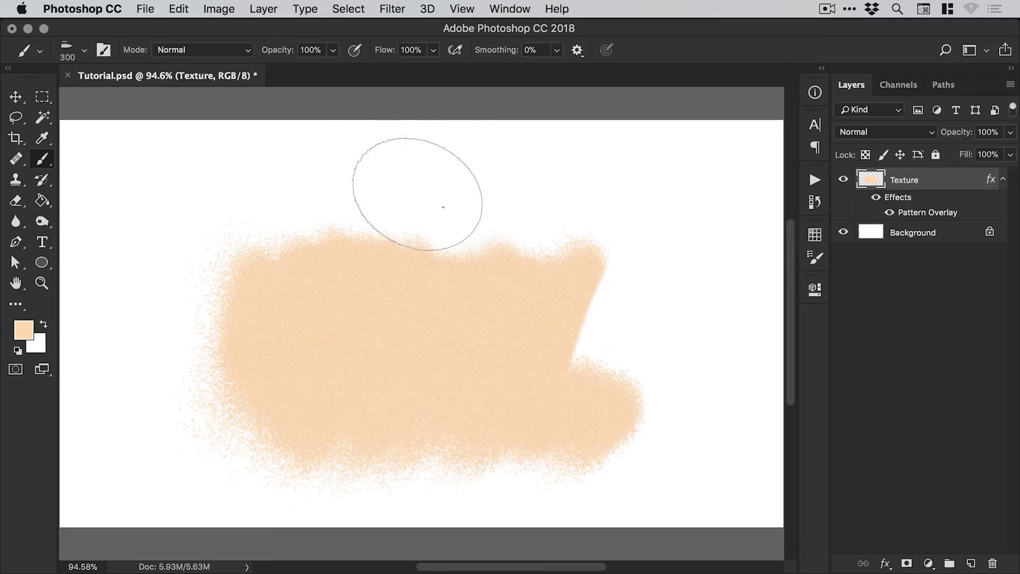
pyautogui.press('z')
pyautogui.click(447, 215)
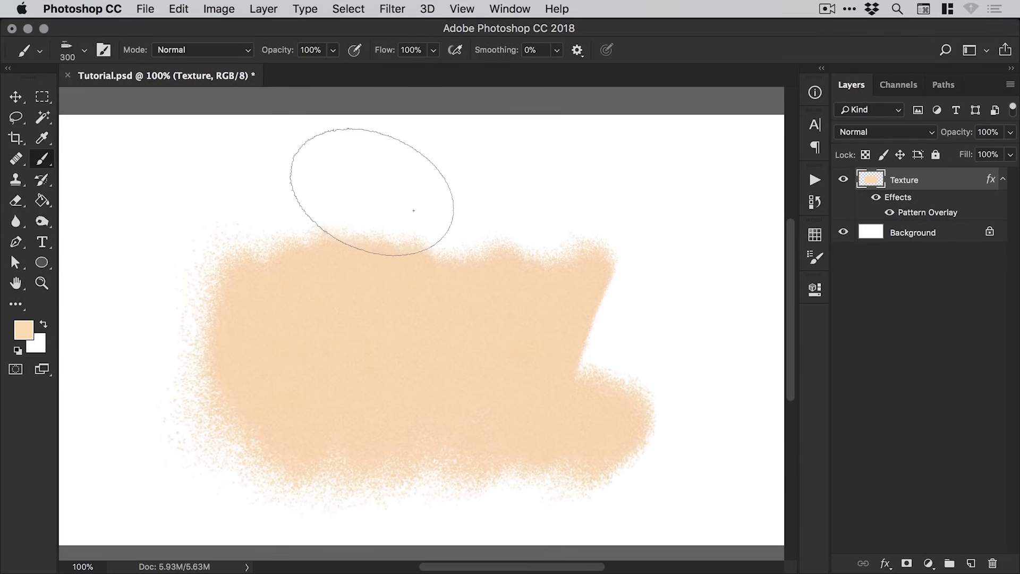
pyautogui.moveTo(376, 205)
pyautogui.mouseDown()
pyautogui.moveTo(433, 222)
pyautogui.moveTo(493, 197)
pyautogui.moveTo(540, 206)
pyautogui.moveTo(399, 236)
pyautogui.moveTo(357, 222)
pyautogui.moveTo(300, 231)
pyautogui.moveTo(185, 207)
pyautogui.moveTo(150, 213)
pyautogui.moveTo(131, 239)
pyautogui.moveTo(117, 407)
pyautogui.moveTo(183, 253)
pyautogui.moveTo(158, 422)
pyautogui.moveTo(212, 271)
pyautogui.moveTo(187, 413)
pyautogui.moveTo(206, 486)
pyautogui.moveTo(484, 502)
pyautogui.moveTo(538, 459)
pyautogui.moveTo(628, 441)
pyautogui.mouseUp()
# Step: Set the foreground colour to a bright, saturated blue
pyautogui.click(23, 330)
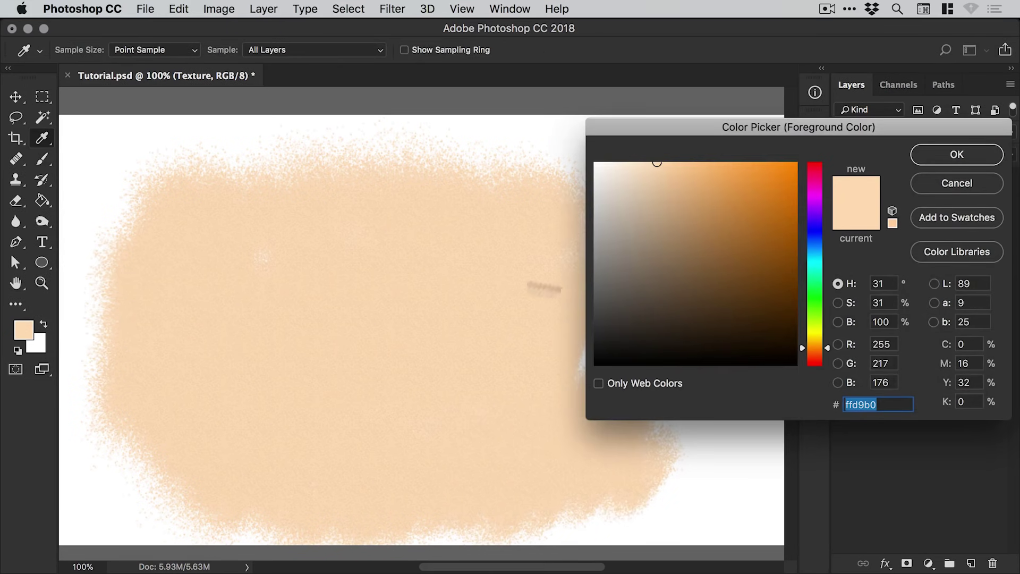
pyautogui.click(815, 259)
pyautogui.click(759, 164)
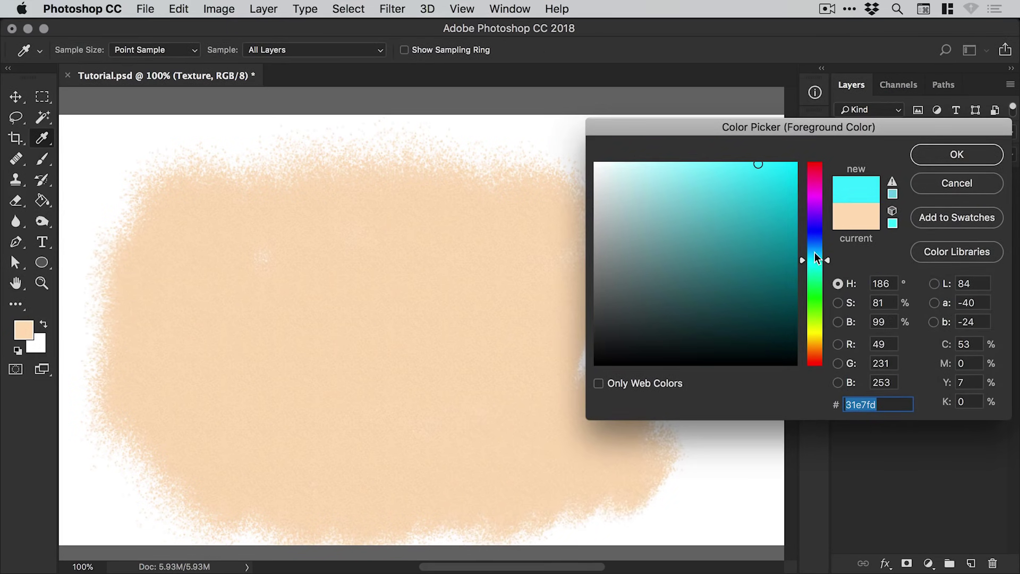
pyautogui.moveTo(817, 258); pyautogui.dragTo(816, 253)
pyautogui.click(957, 154)
# Step: Paint blue strokes across the upper peach area, then zoom to 200%
pyautogui.press('b')
pyautogui.moveTo(633, 201); pyautogui.dragTo(611, 224)
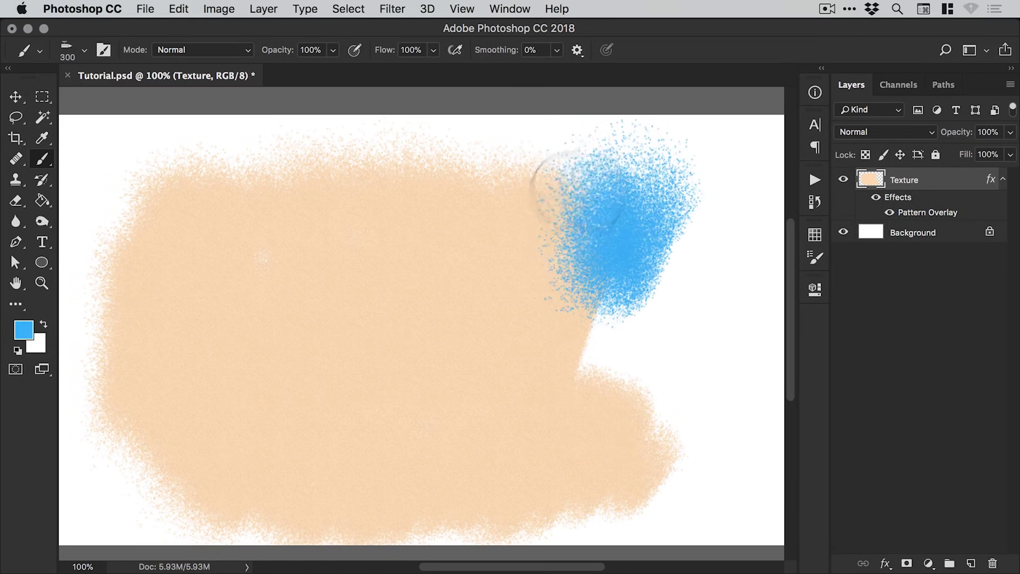
pyautogui.moveTo(573, 191)
pyautogui.mouseDown()
pyautogui.moveTo(545, 179)
pyautogui.moveTo(492, 266)
pyautogui.moveTo(428, 273)
pyautogui.moveTo(426, 192)
pyautogui.moveTo(406, 172)
pyautogui.moveTo(352, 237)
pyautogui.moveTo(330, 289)
pyautogui.moveTo(288, 185)
pyautogui.moveTo(386, 194)
pyautogui.mouseUp()
pyautogui.press('z')
pyautogui.click(440, 239)
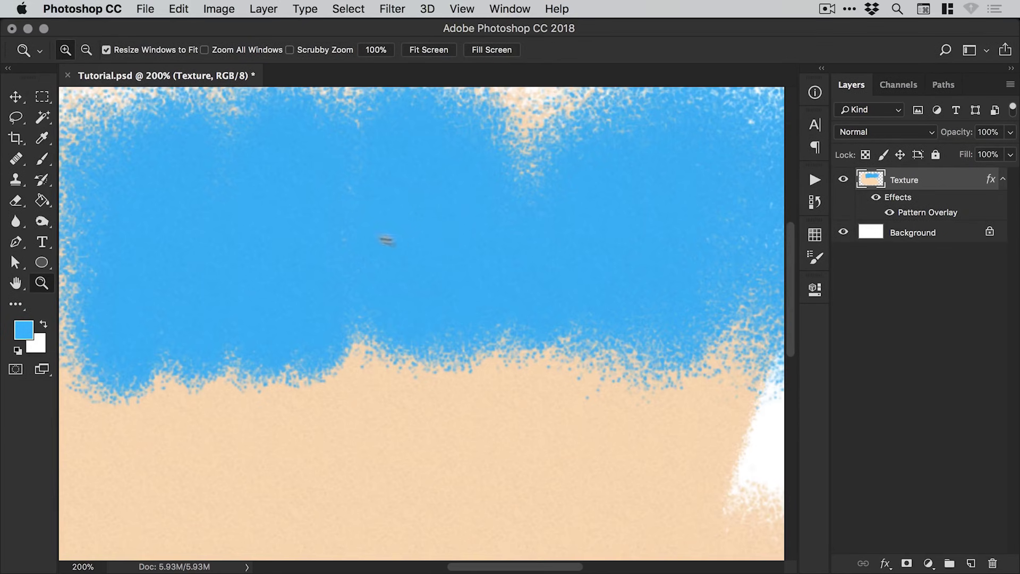
# Step: Check the Texture layer's Pattern Overlay settings, then start choosing a new foreground colour
pyautogui.rightClick(917, 179)
pyautogui.click(856, 180)
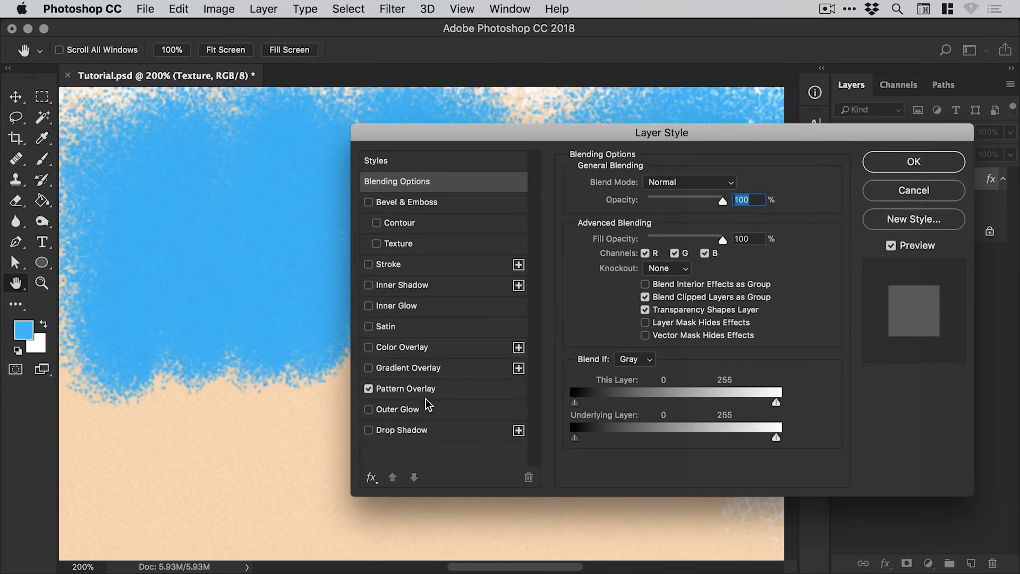
pyautogui.click(423, 391)
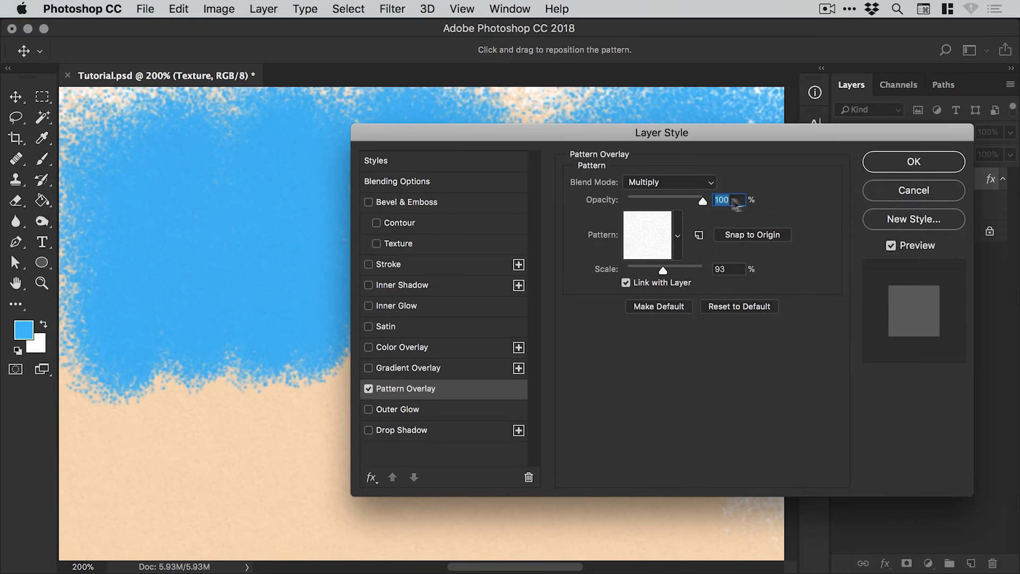
pyautogui.click(893, 162)
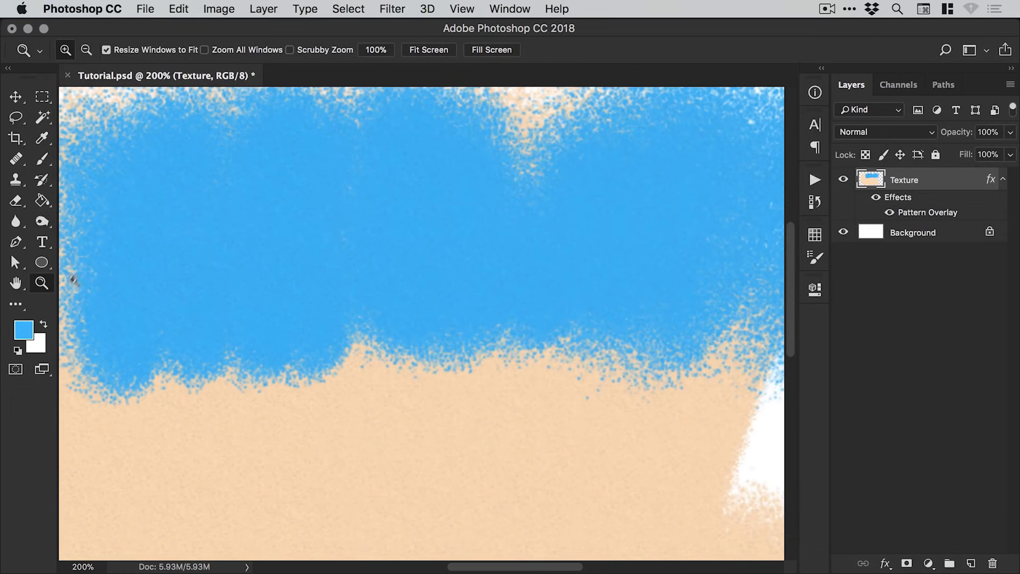
pyautogui.click(23, 329)
# Step: Set the foreground colour to a light magenta pink
pyautogui.click(814, 184)
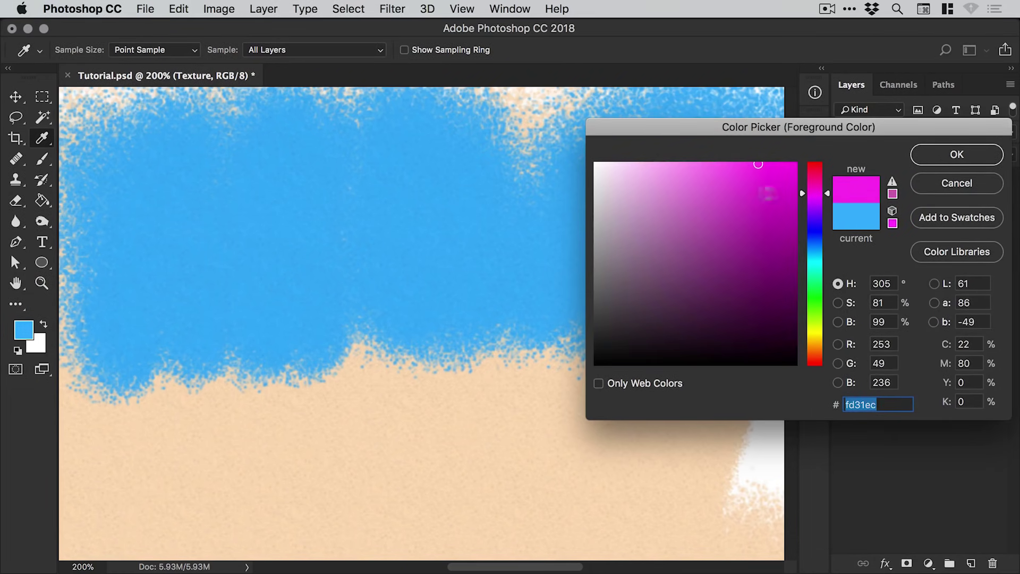
pyautogui.moveTo(759, 164); pyautogui.dragTo(689, 162)
pyautogui.click(957, 154)
# Step: Fit the canvas and paint a broad pink stroke across the middle, below the blue
pyautogui.press('z')
pyautogui.press('super+0')
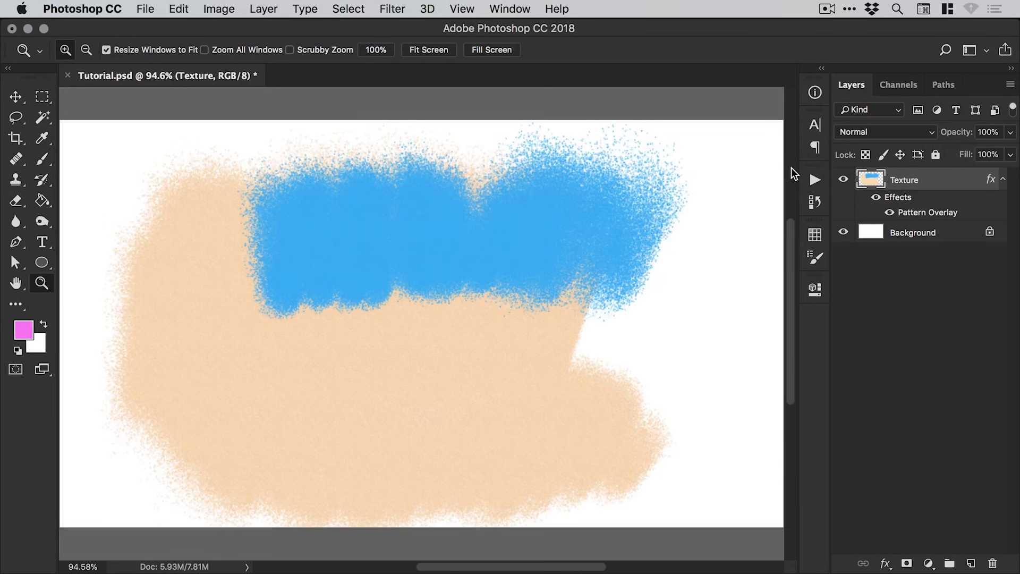
pyautogui.press('b')
pyautogui.moveTo(296, 319)
pyautogui.mouseDown()
pyautogui.moveTo(372, 346)
pyautogui.moveTo(420, 389)
pyautogui.moveTo(449, 273)
pyautogui.moveTo(510, 404)
pyautogui.moveTo(565, 273)
pyautogui.moveTo(600, 298)
pyautogui.moveTo(588, 391)
pyautogui.moveTo(628, 372)
pyautogui.mouseUp()
pyautogui.click(84, 50)
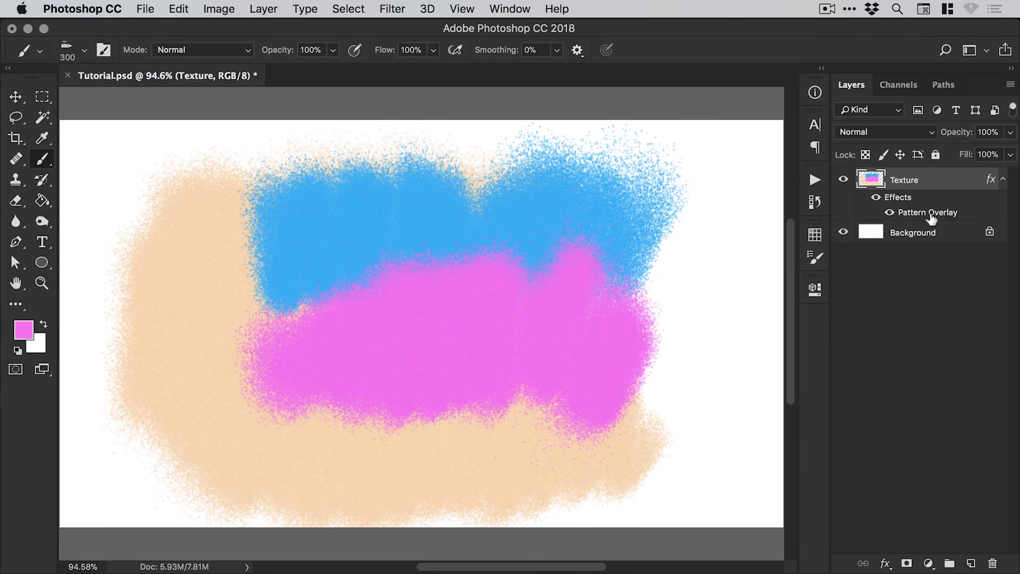
pyautogui.press('v')
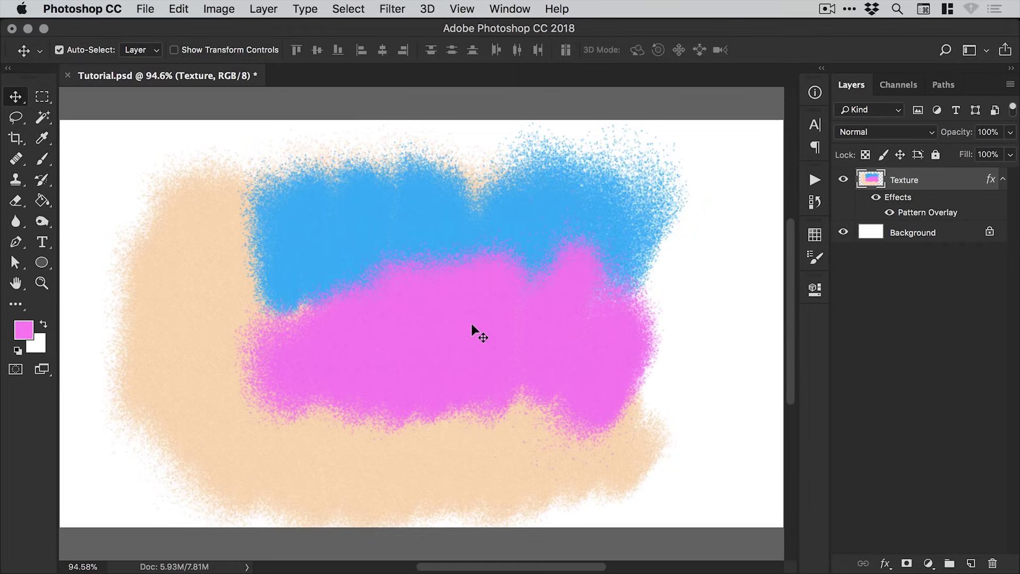